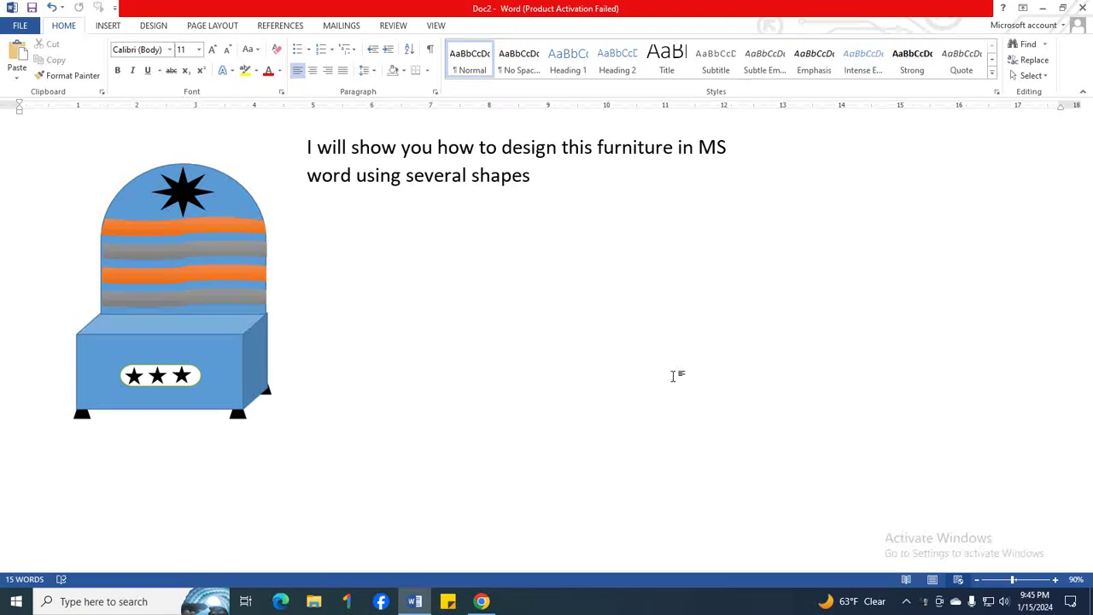
- Select and deselect the intro text, then bring up the Insert Shapes gallery
left_click_drag(317, 152, 513, 287)
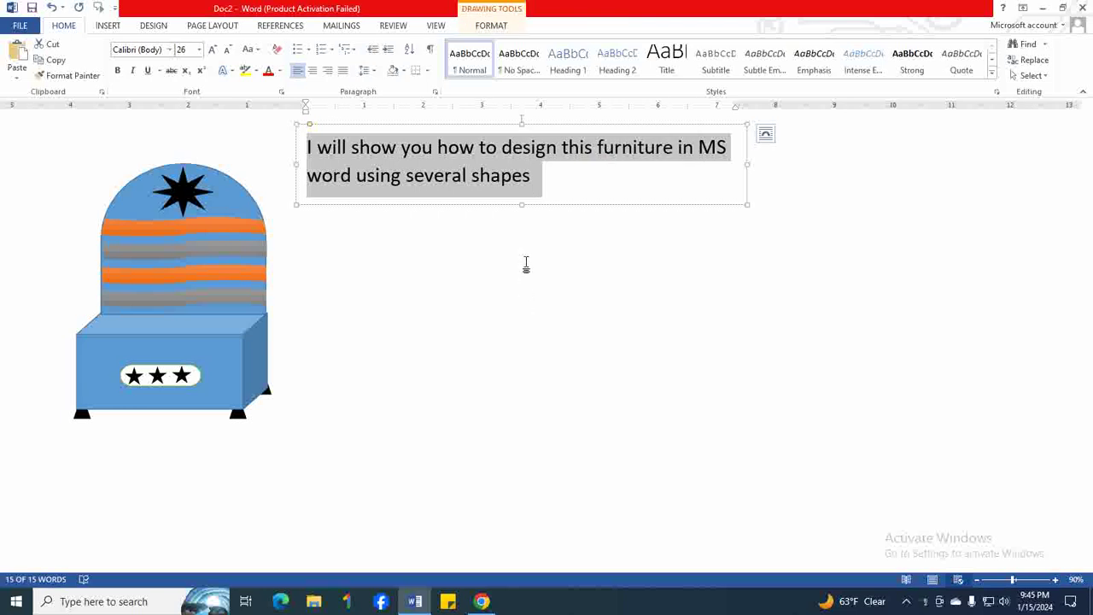
left_click(521, 213)
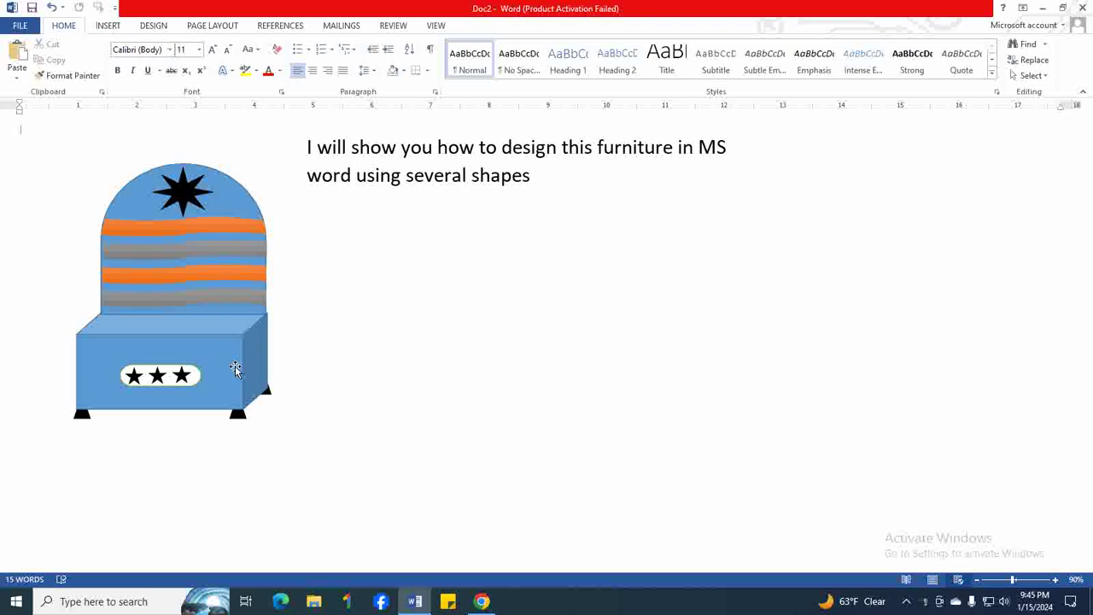
left_click(109, 26)
left_click(205, 77)
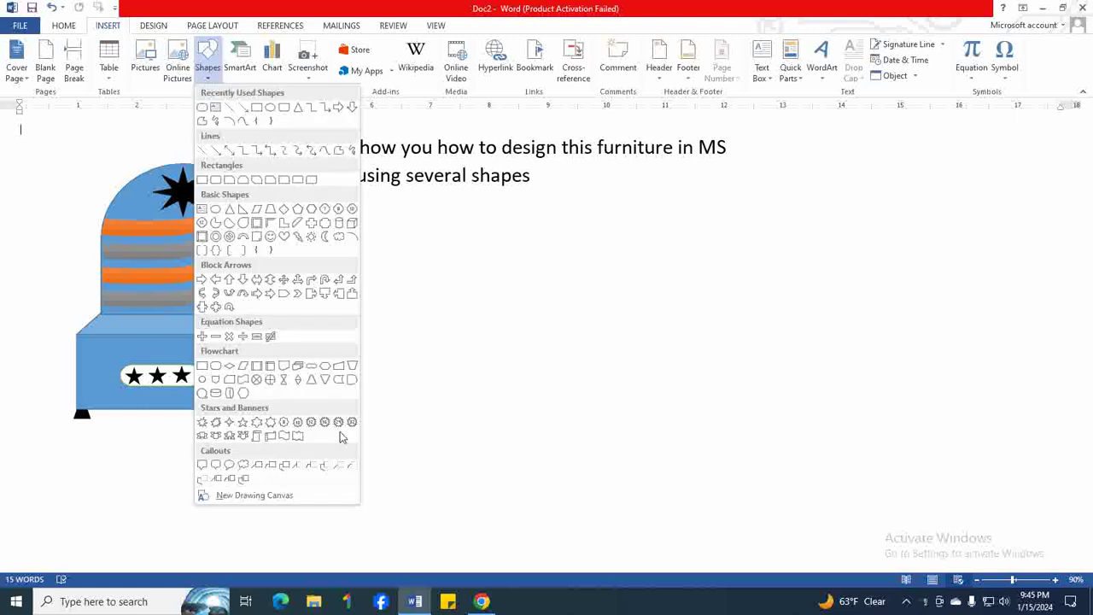
- Draw a blue 3D cube, about 2.06" by 4.24", right of the sample chair, nudged slightly lower
left_click(349, 227)
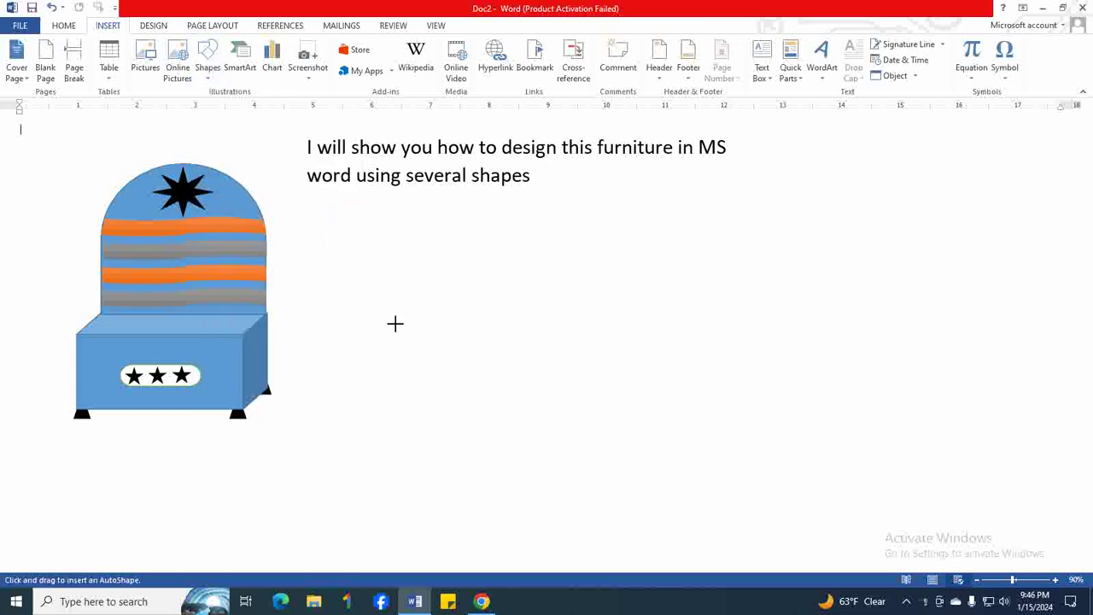
mouse_move(402, 312)
left_mouse_down()
mouse_move(676, 409)
mouse_move(658, 429)
left_mouse_up()
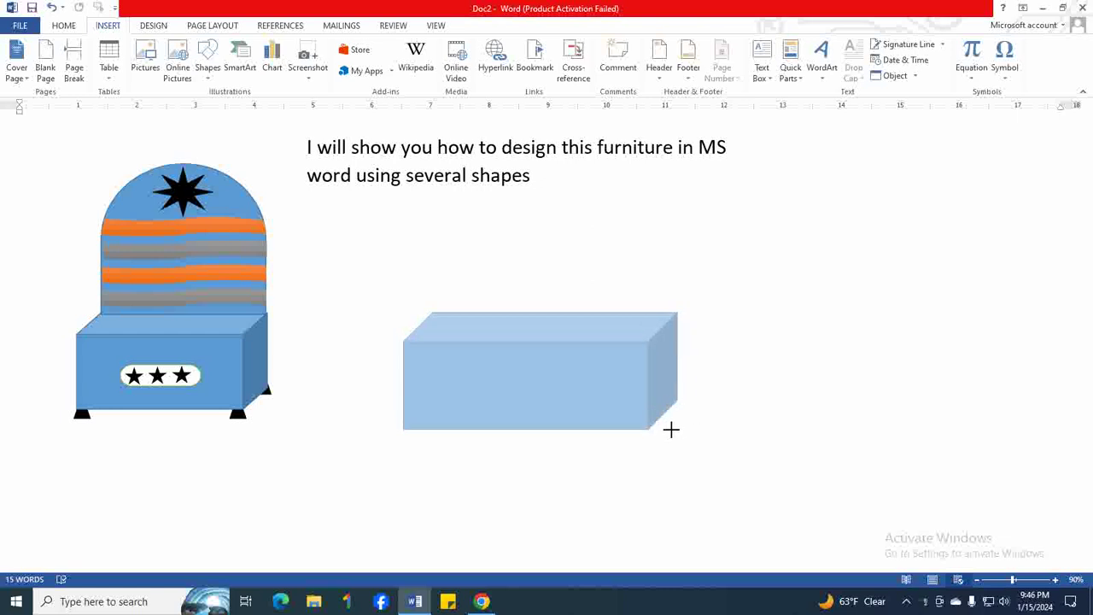
left_click_drag(658, 430, 653, 433)
left_click(553, 401)
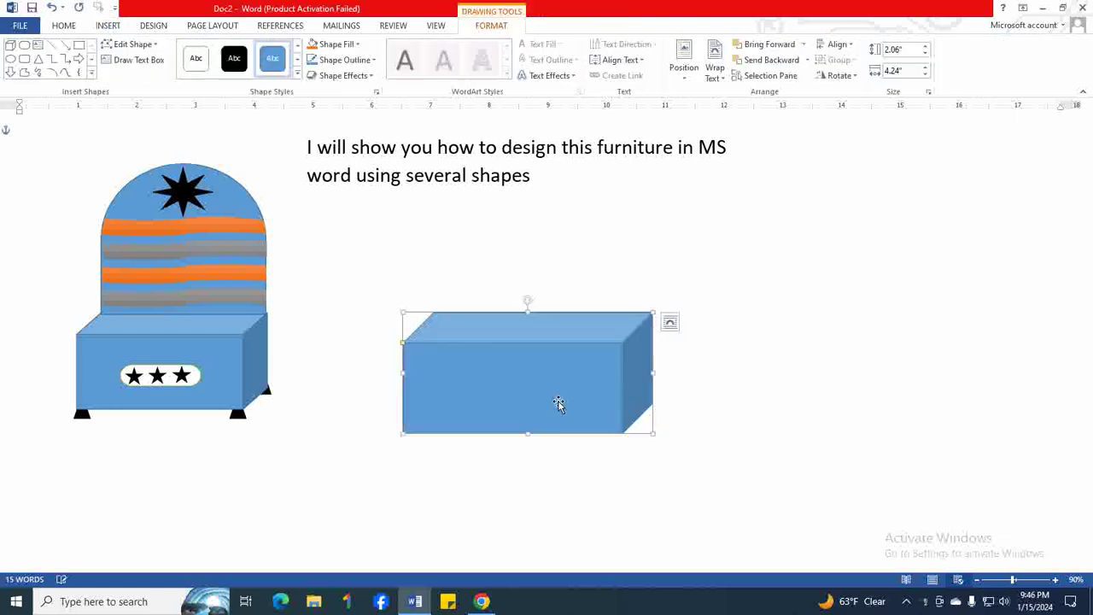
left_click_drag(553, 400, 553, 413)
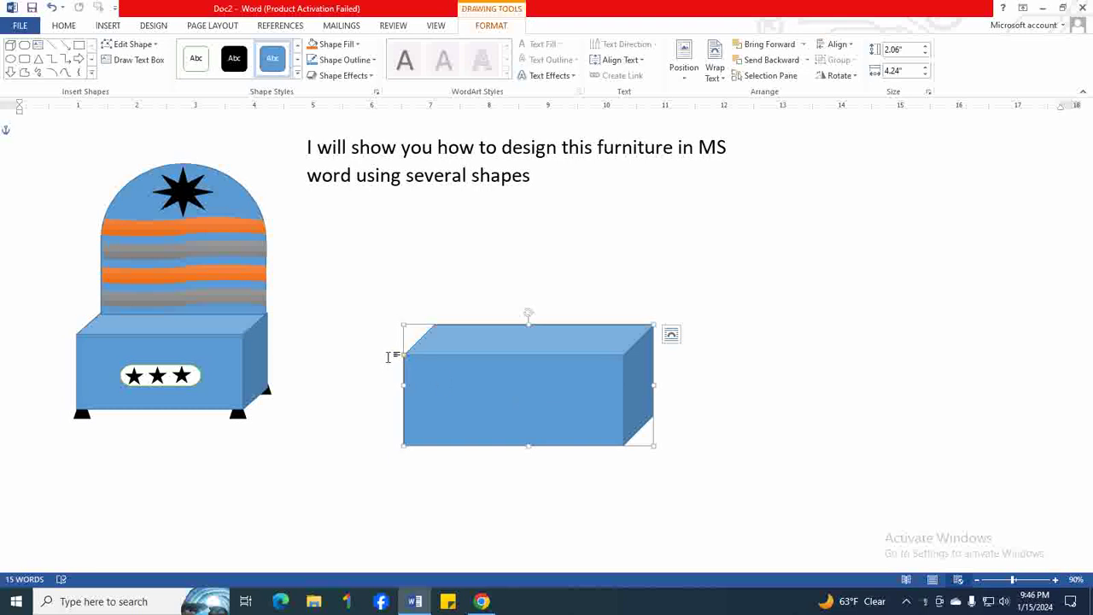
left_click_drag(406, 359, 407, 363)
left_click(741, 415)
left_click(571, 405)
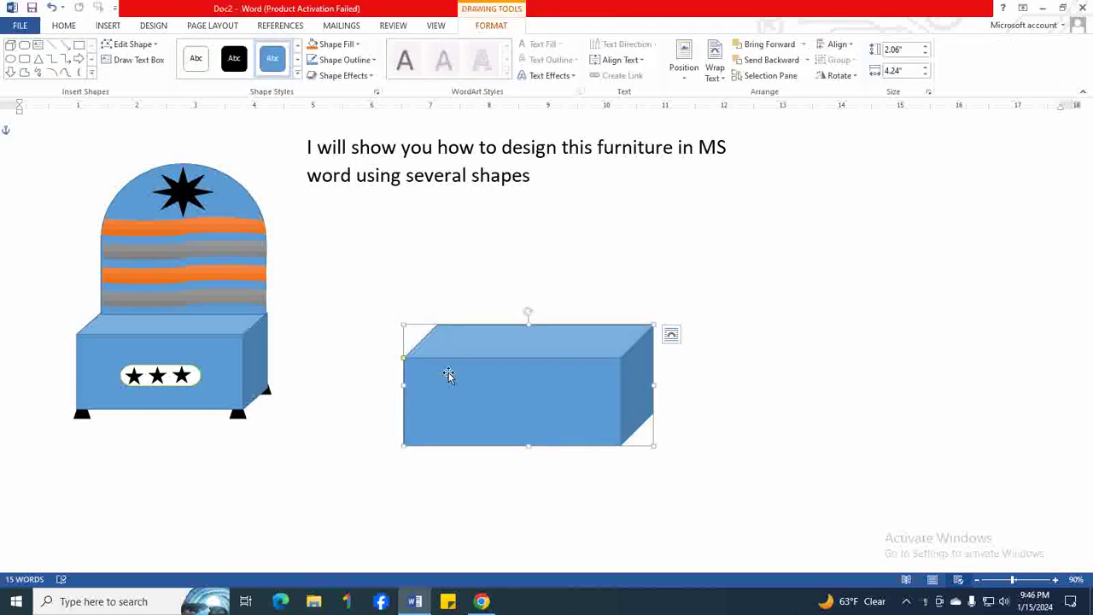
left_click_drag(405, 359, 406, 359)
key("Escape")
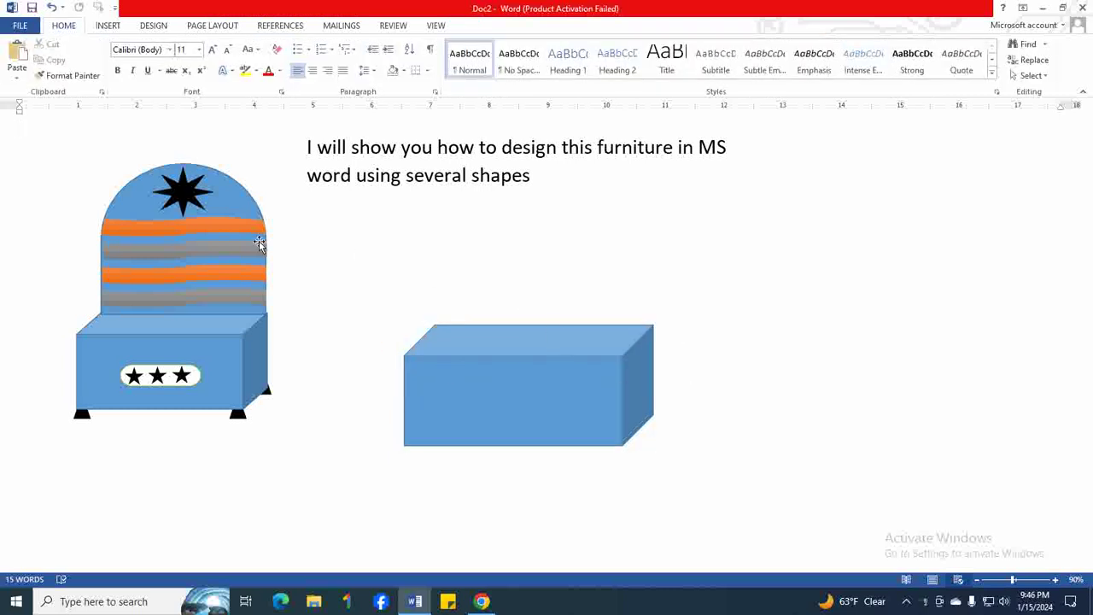
- Draw a Flowchart: Delay D-shape to the right of the cube
left_click(119, 27)
left_click(215, 75)
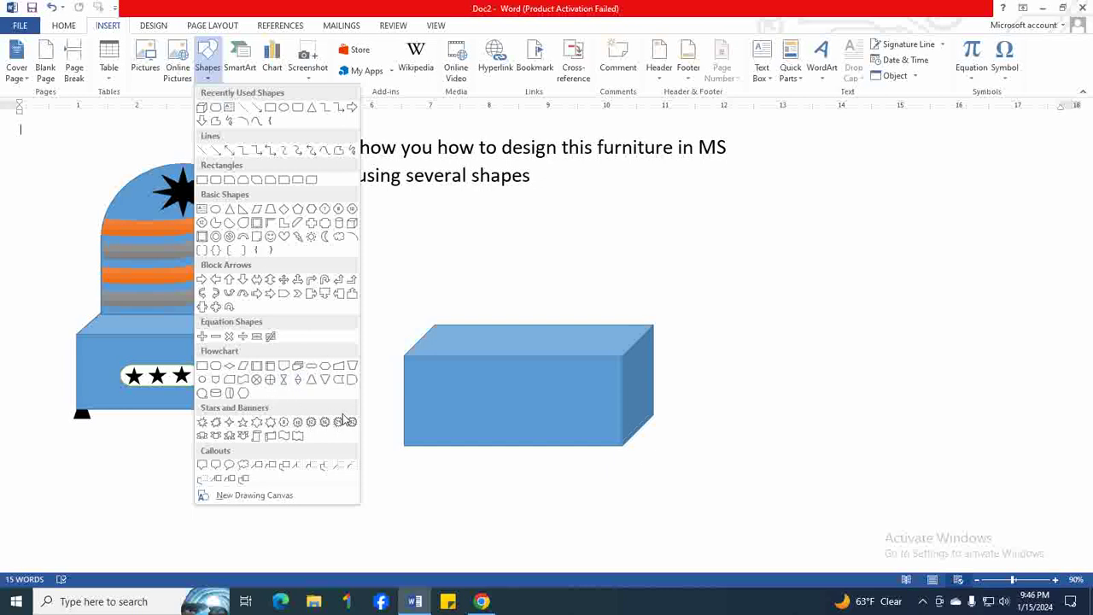
left_click(352, 380)
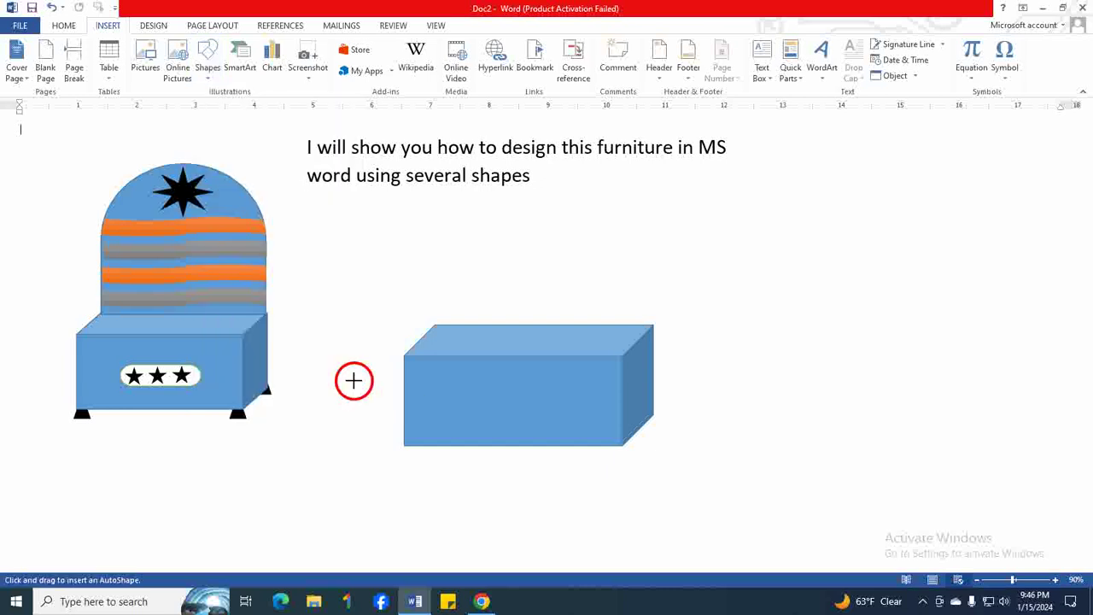
left_click_drag(700, 259, 881, 404)
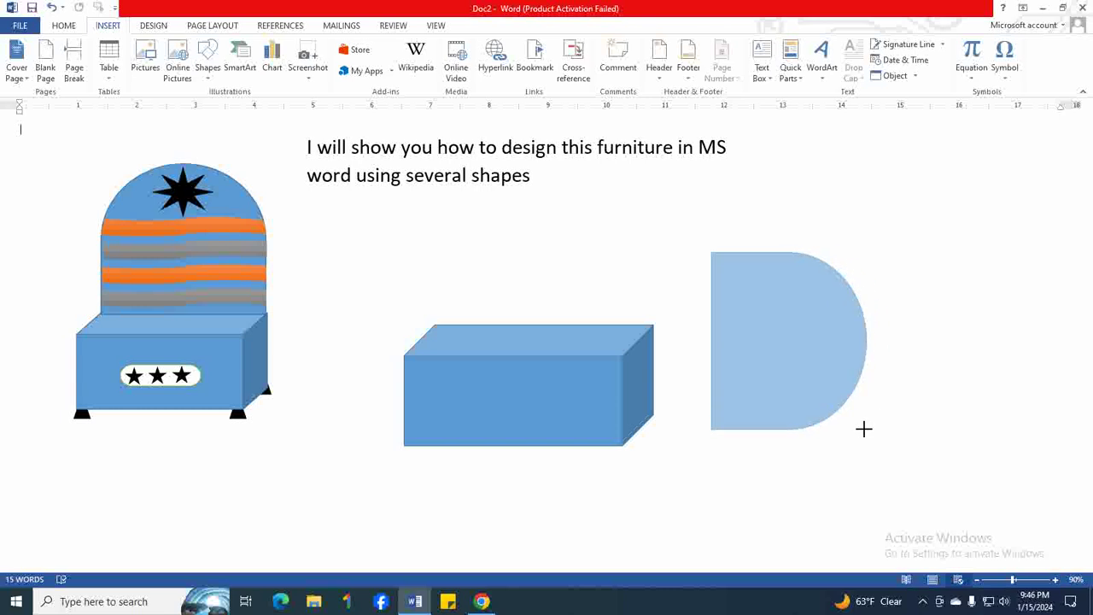
left_click_drag(880, 405, 853, 432)
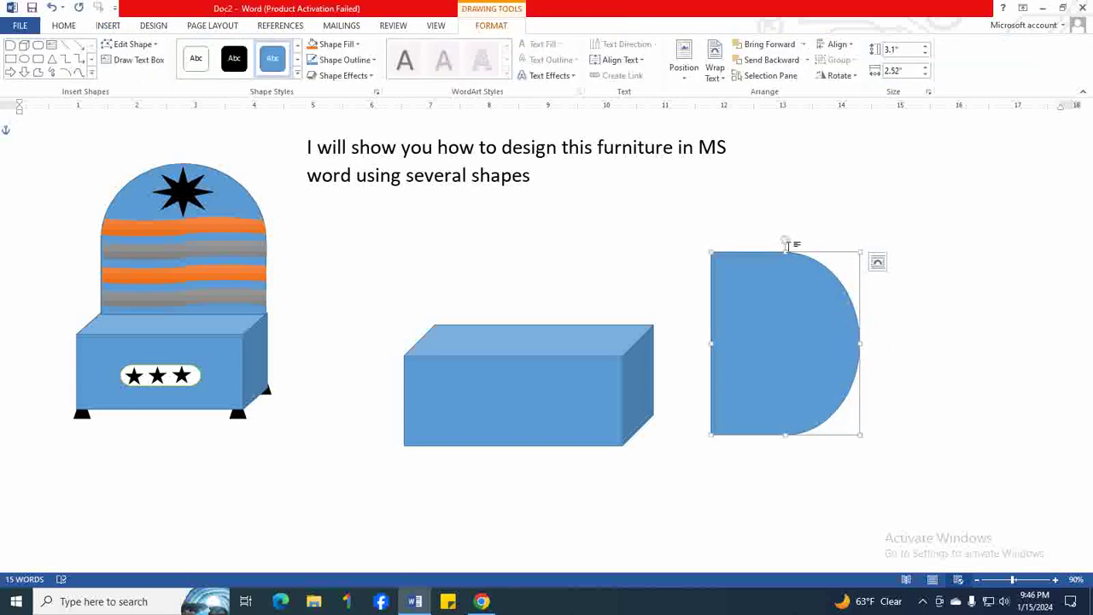
- Rotate the D-shape upright onto the cube and widen it to about 3.69" by 2.52" to match the seat
mouse_move(785, 241)
left_mouse_down()
mouse_move(706, 310)
mouse_move(713, 342)
left_mouse_up()
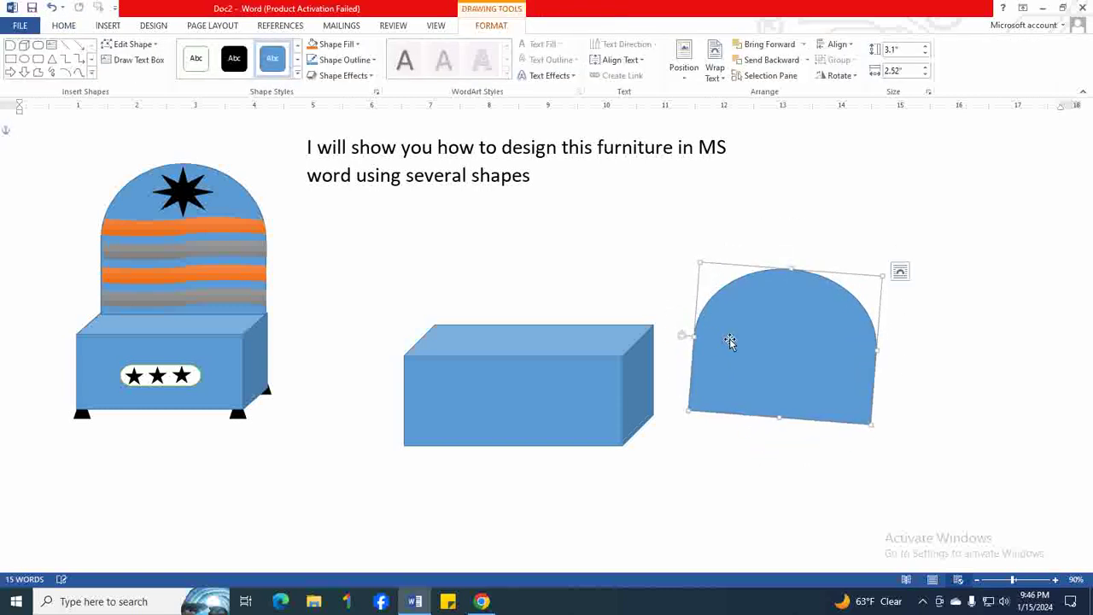
left_click_drag(790, 338, 533, 250)
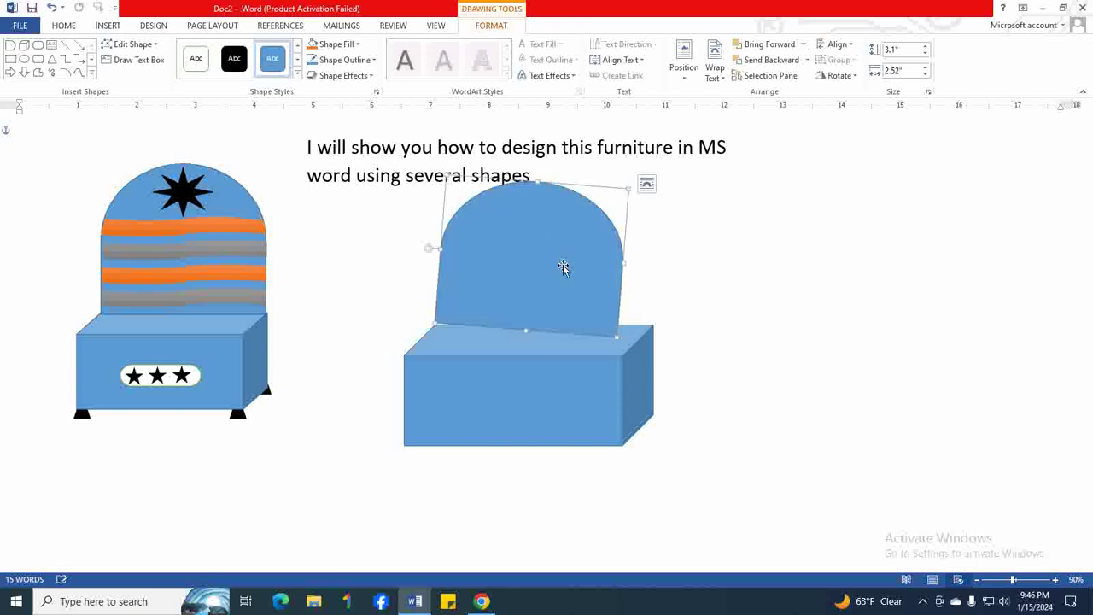
mouse_move(427, 243)
left_mouse_down()
mouse_move(416, 254)
mouse_move(506, 288)
left_mouse_up()
left_click_drag(620, 250, 652, 251)
left_click(749, 305)
left_click(453, 286)
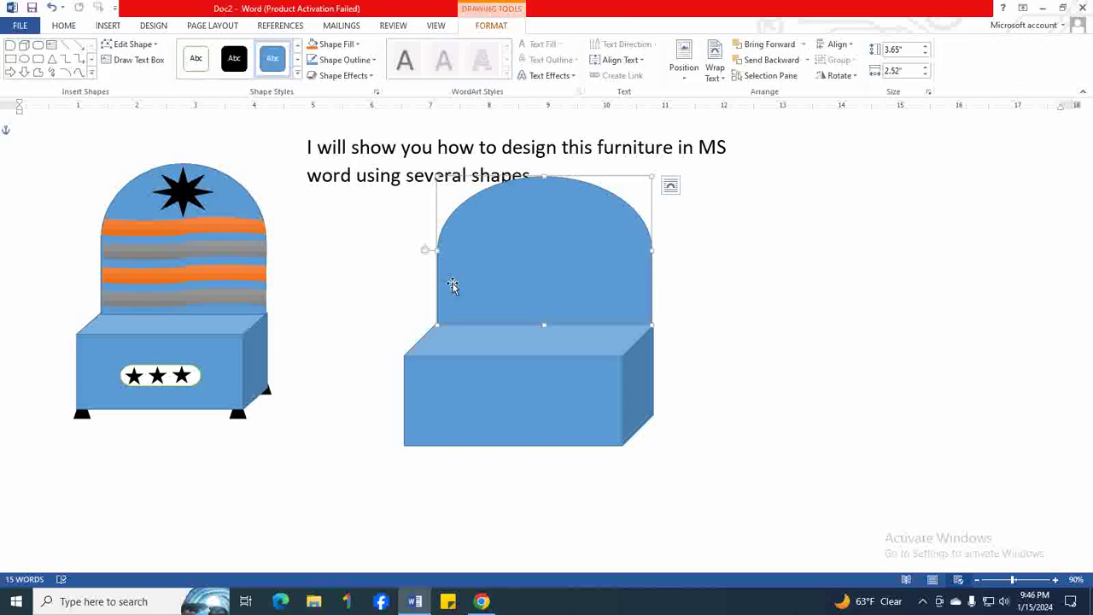
left_click_drag(438, 251, 434, 250)
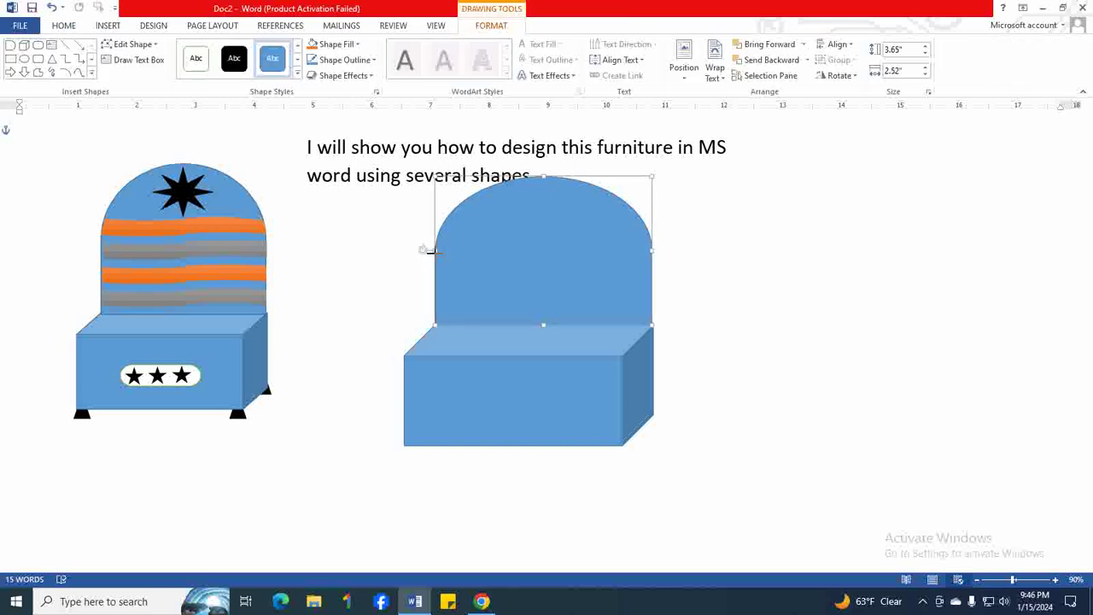
left_click(730, 340)
left_click(640, 302)
left_click(764, 302)
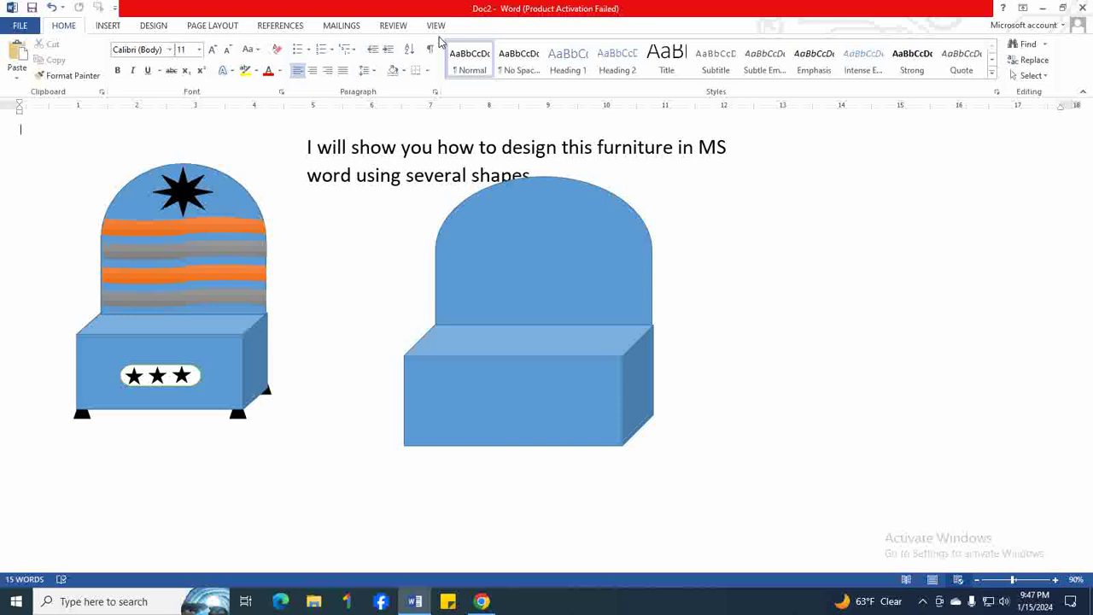
- Draw an 8-Point Star with thin, sharp points and shrink it
left_click(104, 27)
left_click(207, 69)
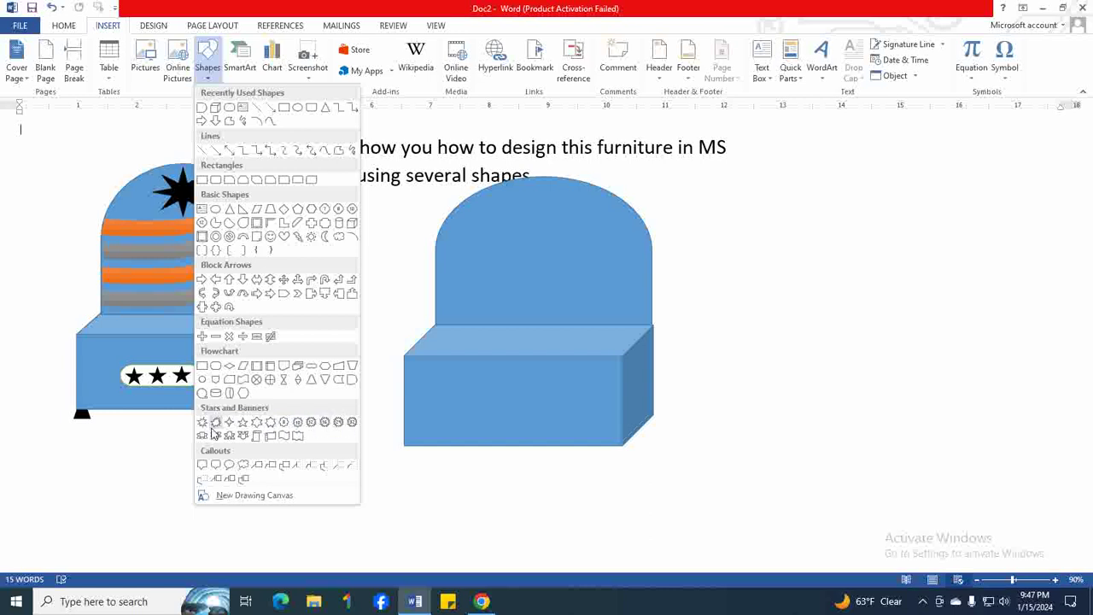
left_click(285, 423)
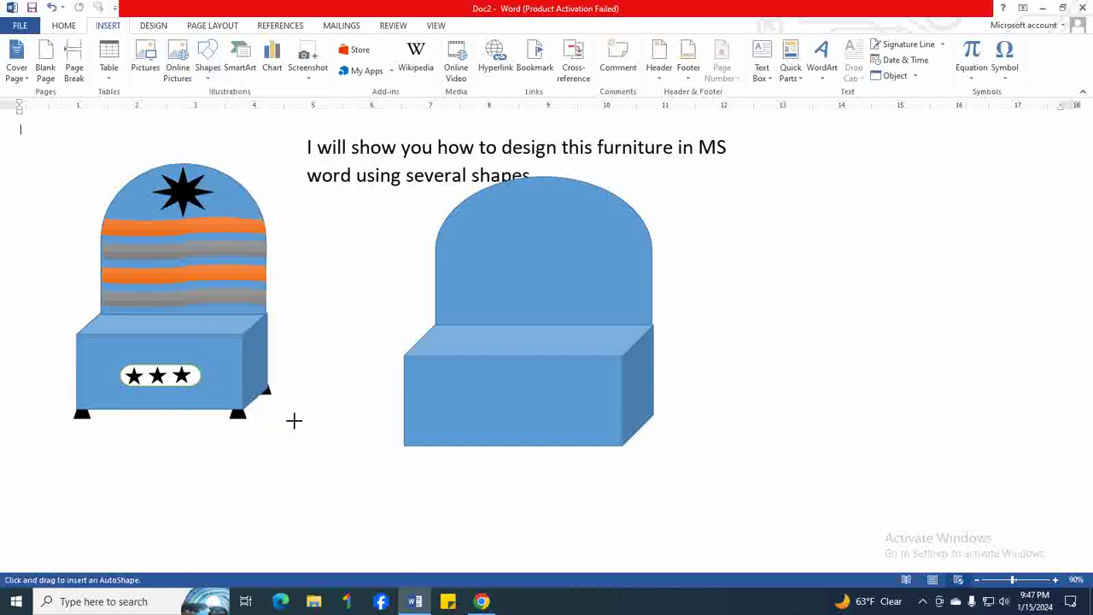
left_click_drag(692, 239, 773, 312)
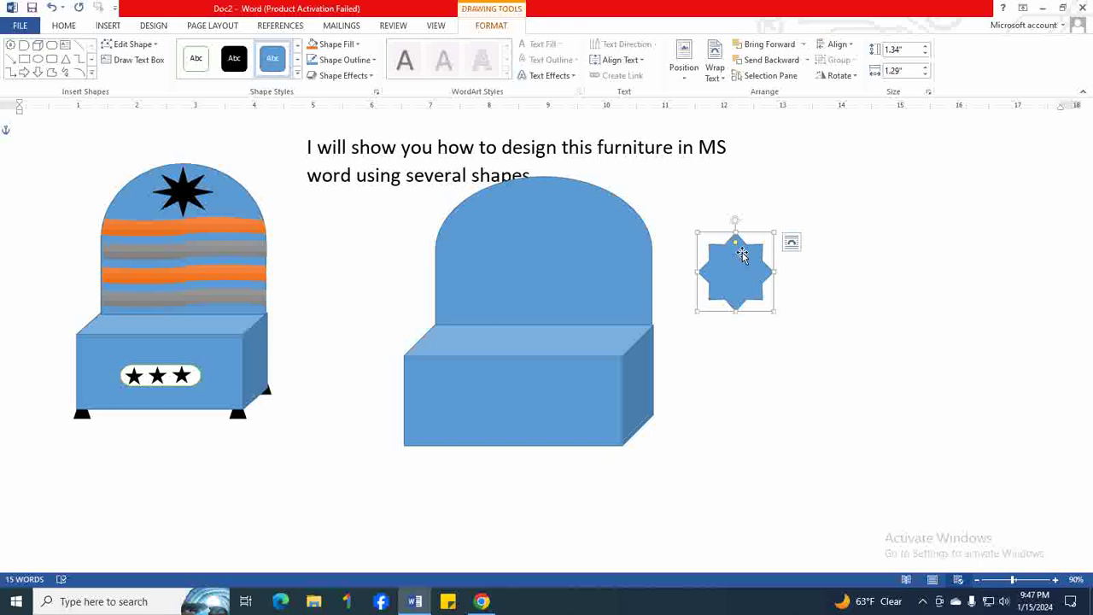
left_click_drag(735, 244, 740, 262)
mouse_move(696, 231)
left_mouse_down()
mouse_move(719, 254)
mouse_move(588, 236)
mouse_move(549, 214)
left_mouse_up()
left_click(772, 292)
- Apply the Colored Fill - Black style to the star
left_click(234, 60)
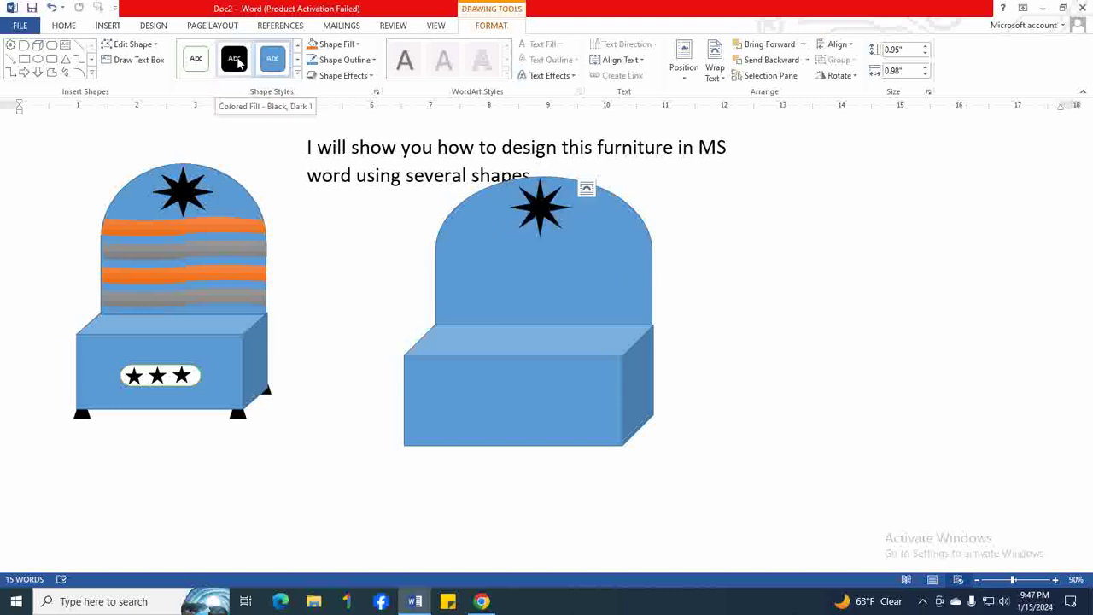
left_click(272, 58)
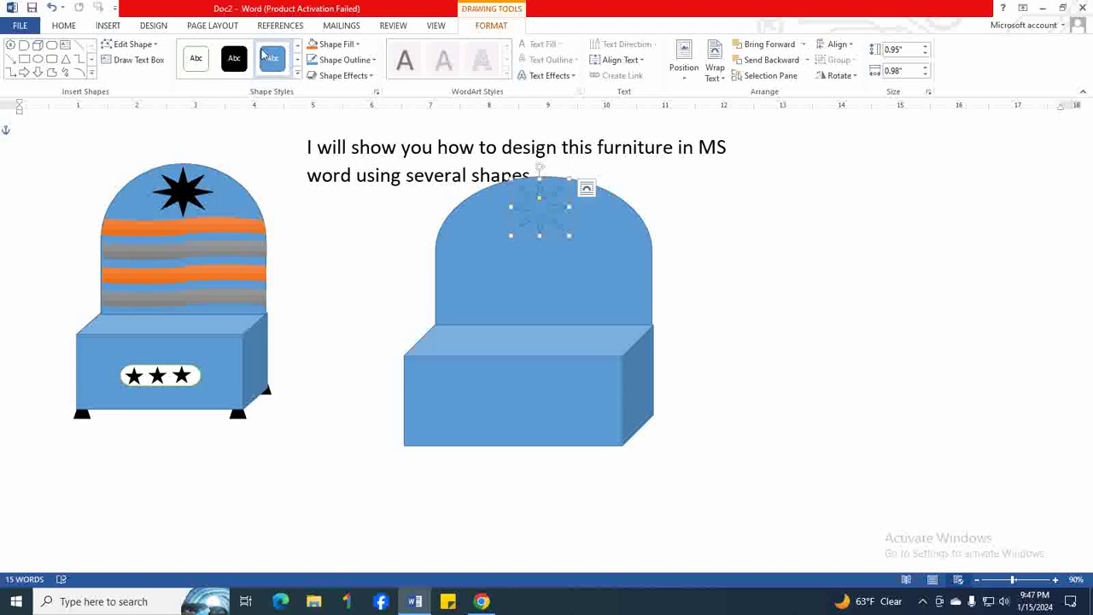
left_click(234, 58)
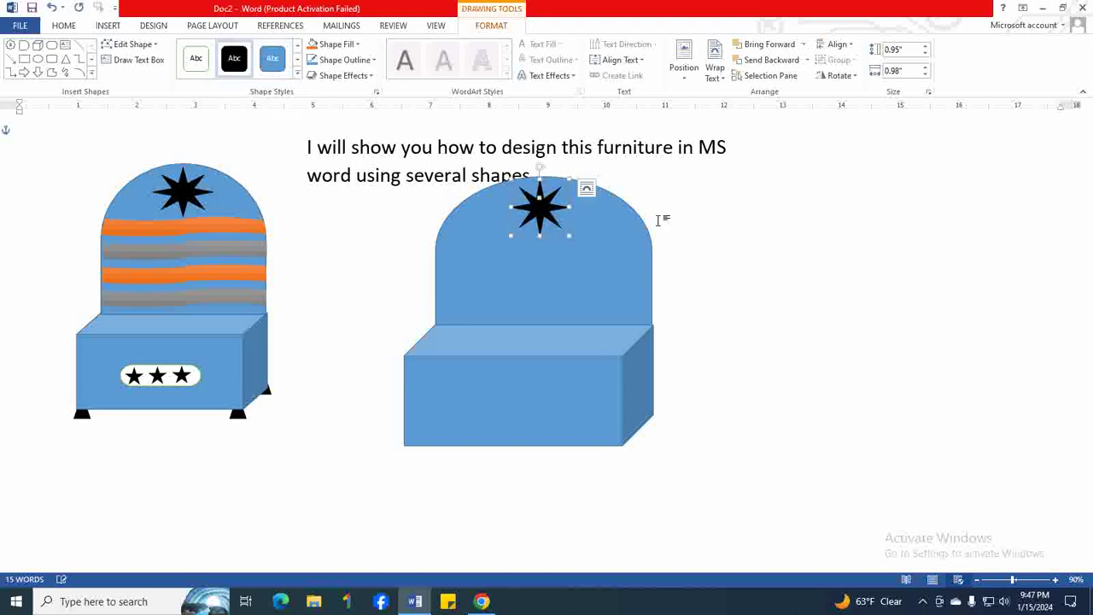
left_click(736, 222)
- Resize the star to 0.71" by 0.79" and centre it at the top of the backrest
left_click(545, 238)
left_click_drag(569, 235, 560, 200)
left_click(736, 245)
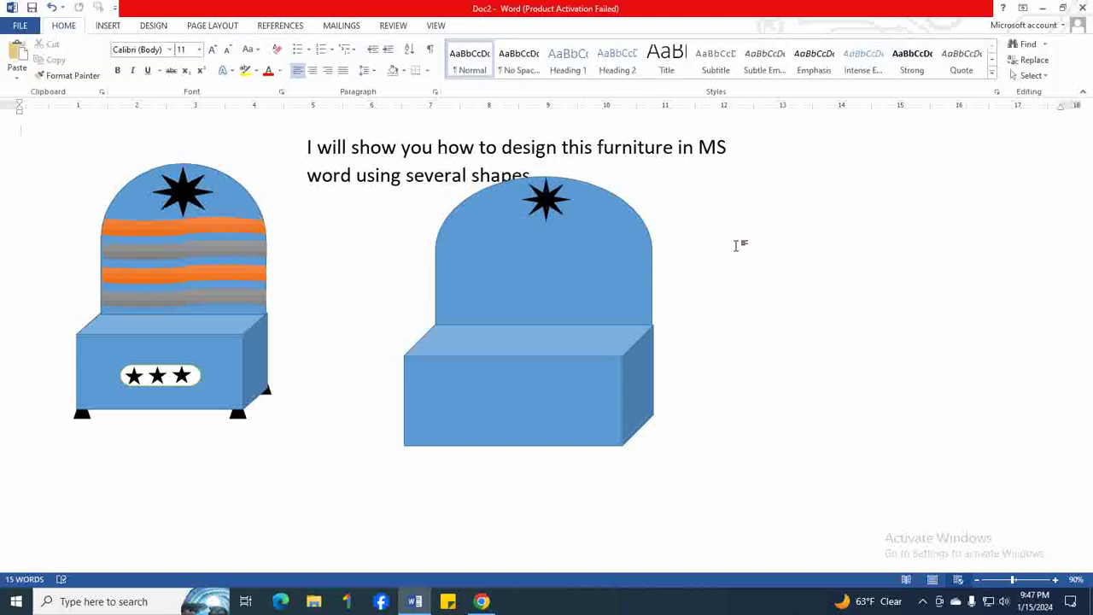
left_click(561, 204)
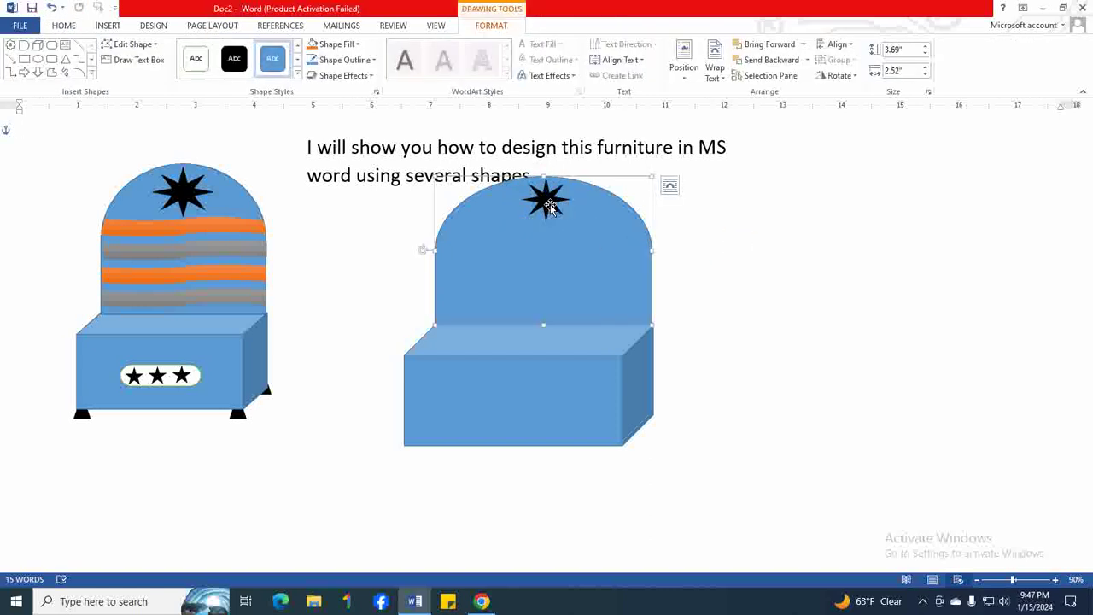
left_click_drag(549, 205, 546, 202)
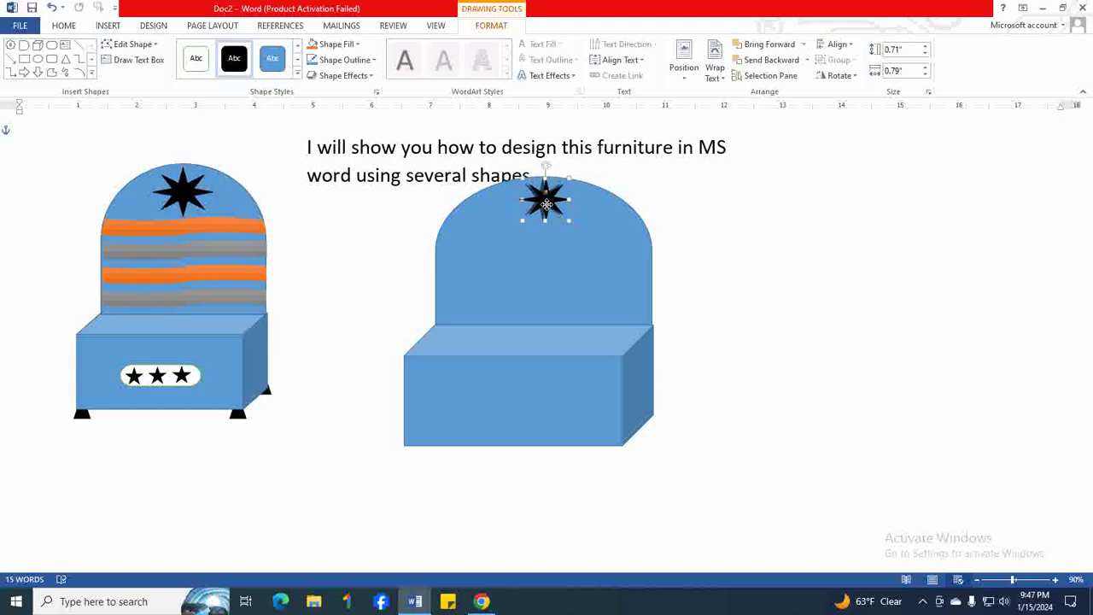
left_click(769, 248)
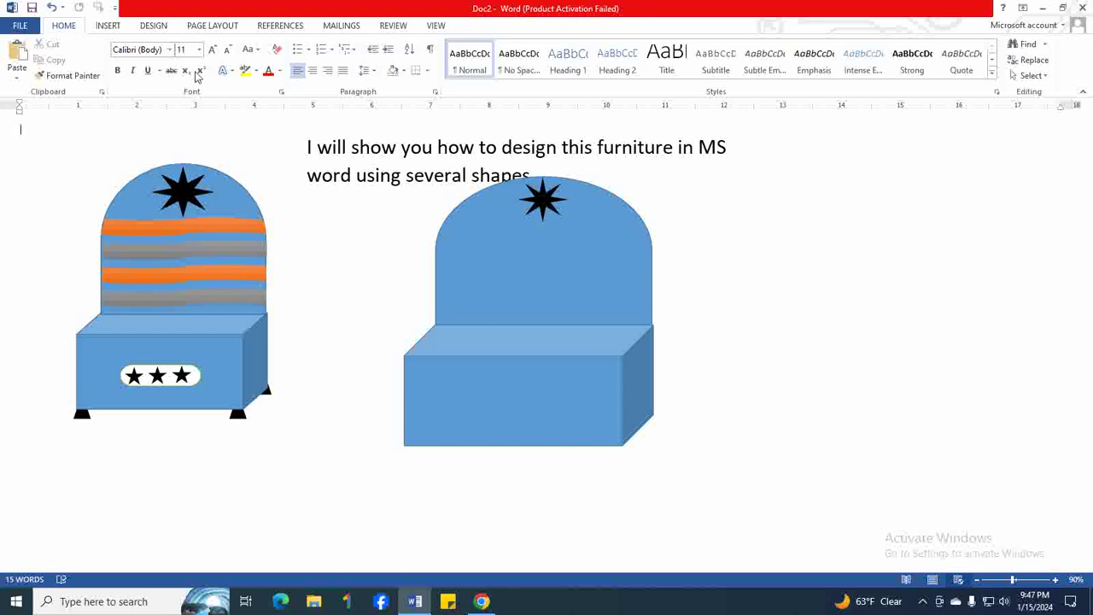
left_click(111, 26)
- Draw a Flowchart Punched Tape band and thin it to 0.3" tall
left_click(208, 77)
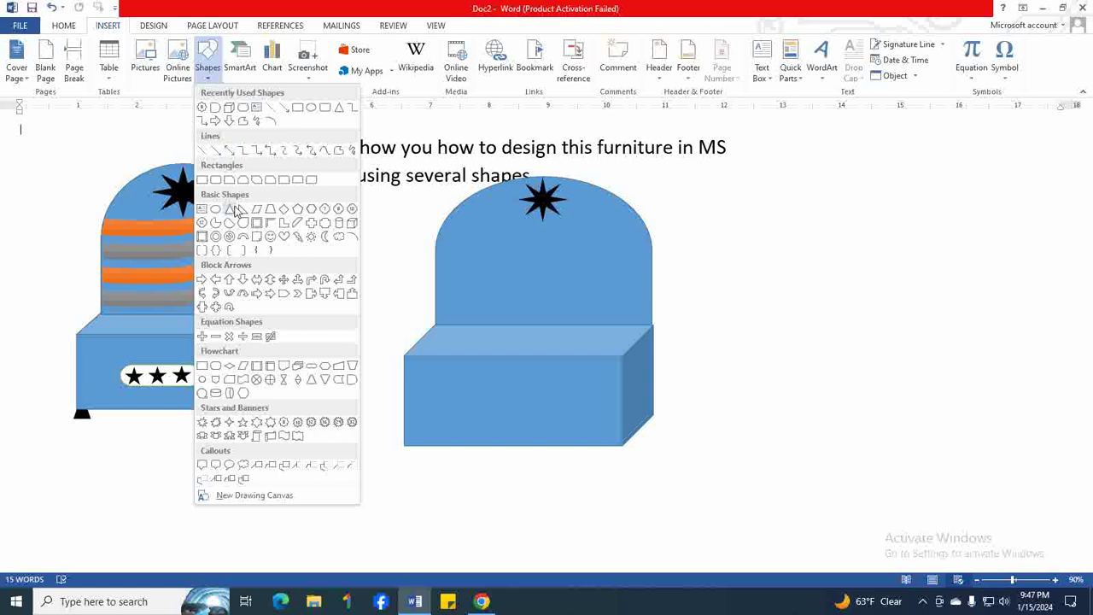
left_click(244, 381)
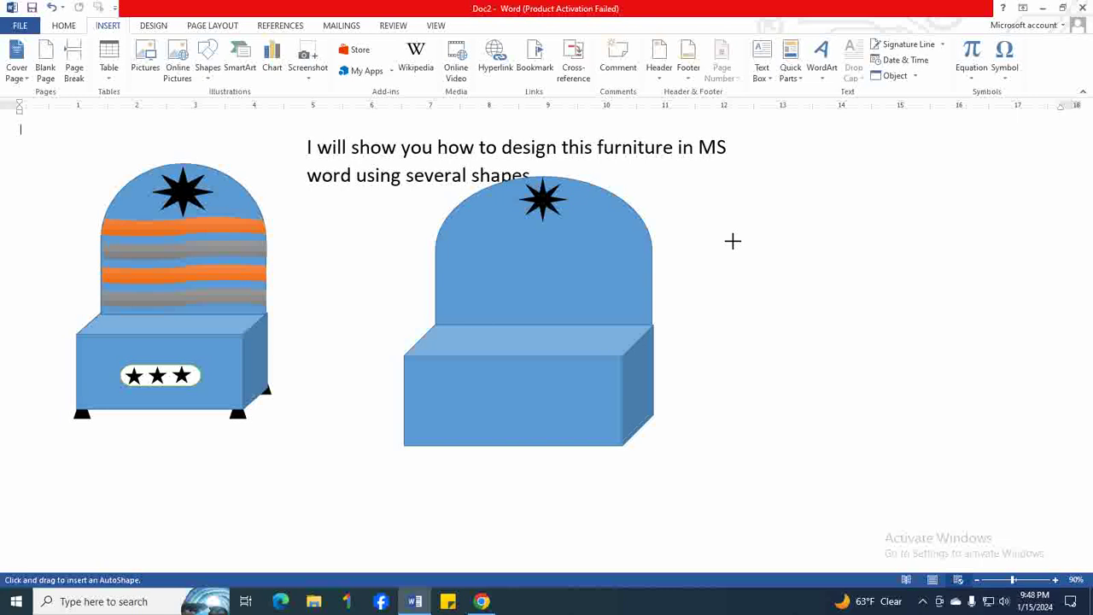
left_click_drag(732, 241, 856, 294)
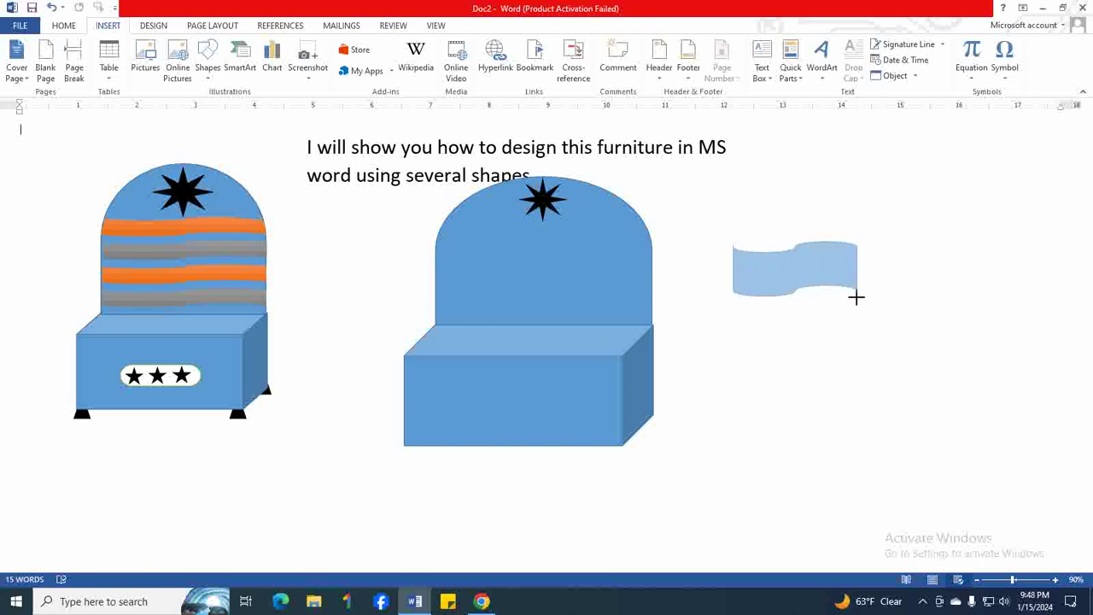
left_click_drag(855, 294, 864, 305)
mouse_move(800, 242)
left_mouse_down()
mouse_move(801, 282)
mouse_move(892, 292)
left_mouse_up()
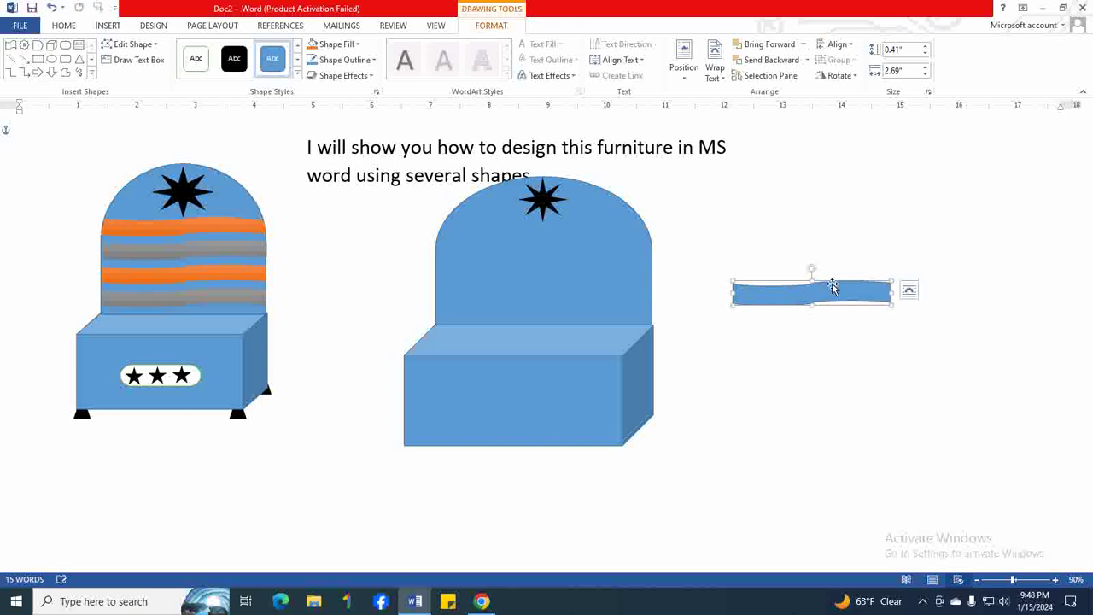
mouse_move(812, 282)
left_mouse_down()
mouse_move(559, 255)
mouse_move(528, 233)
left_mouse_up()
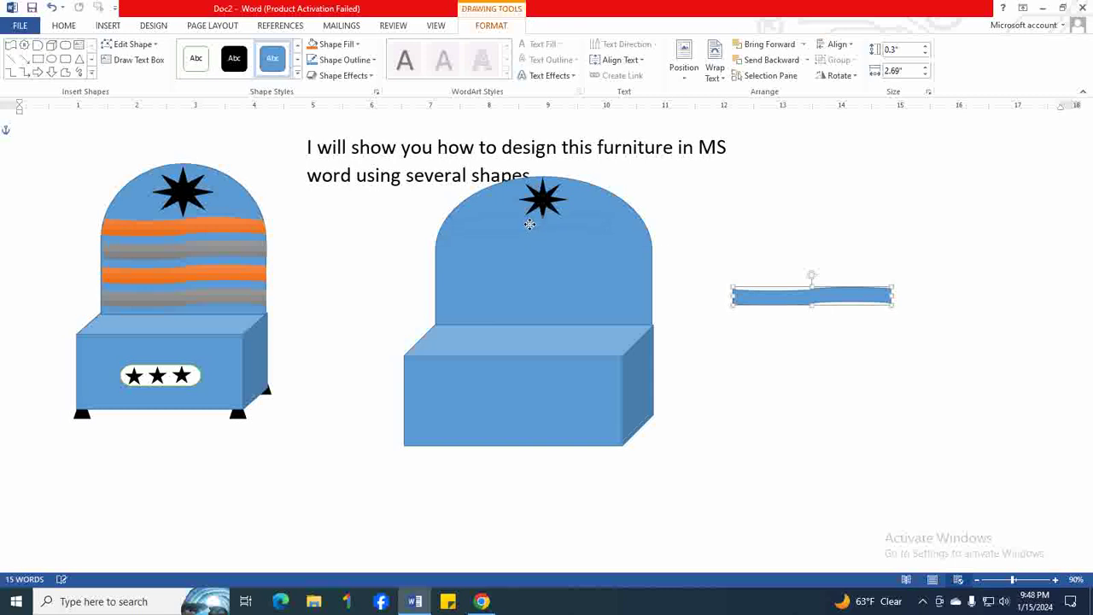
- Move the band onto the backrest below the star and widen it to about 3.42"
left_click_drag(530, 225, 529, 225)
left_click_drag(606, 222, 636, 224)
left_click(715, 239)
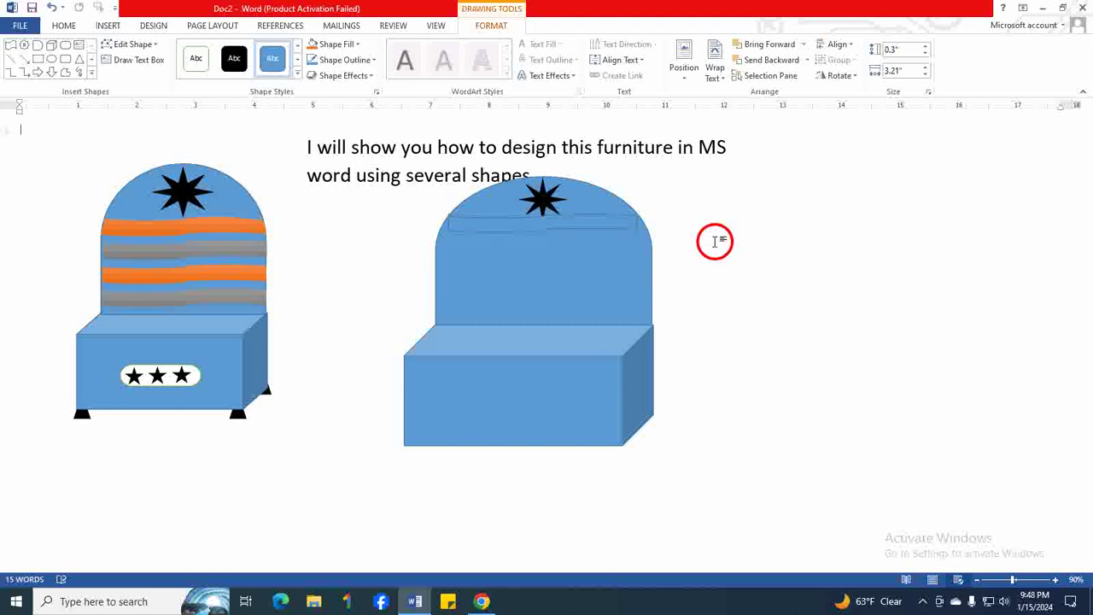
left_click(570, 227)
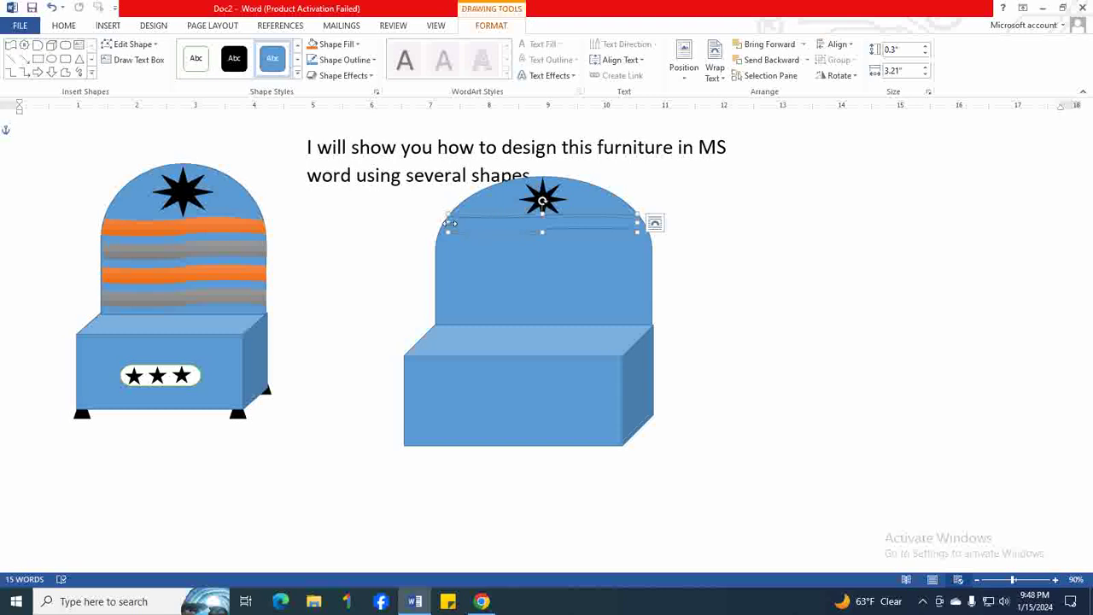
left_click_drag(445, 223, 444, 223)
- Apply a light-orange shape style to the wavy band
left_click(297, 73)
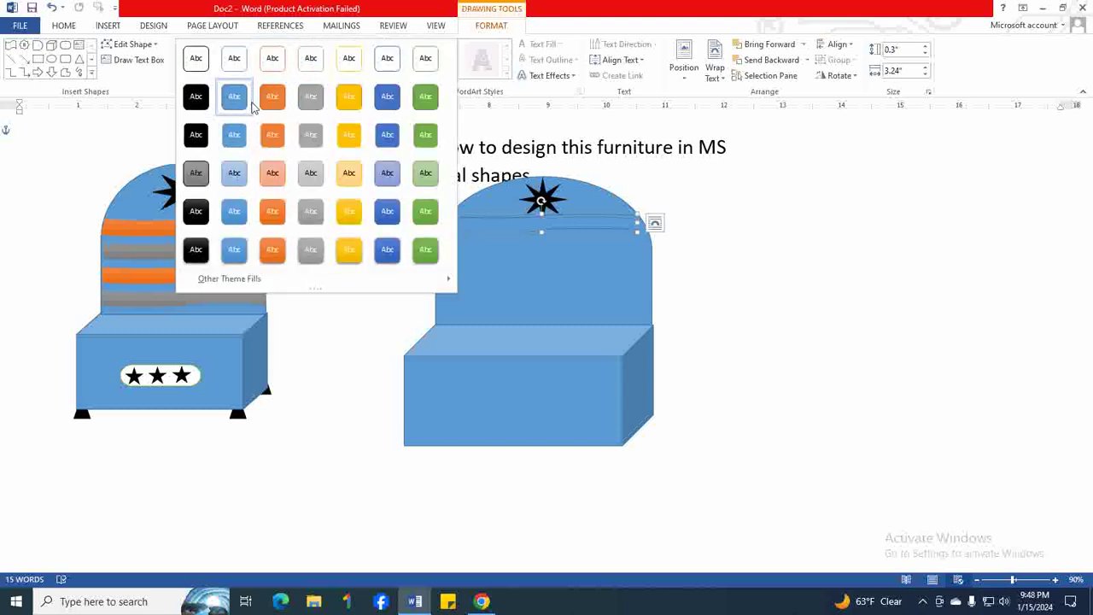
left_click(270, 174)
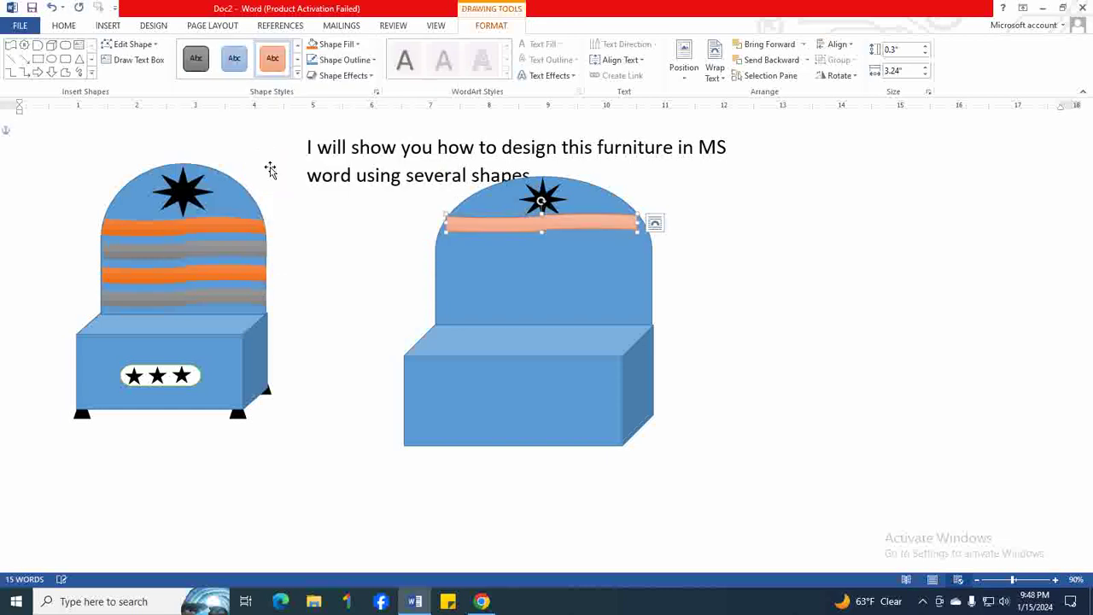
left_click(742, 250)
left_click(584, 235)
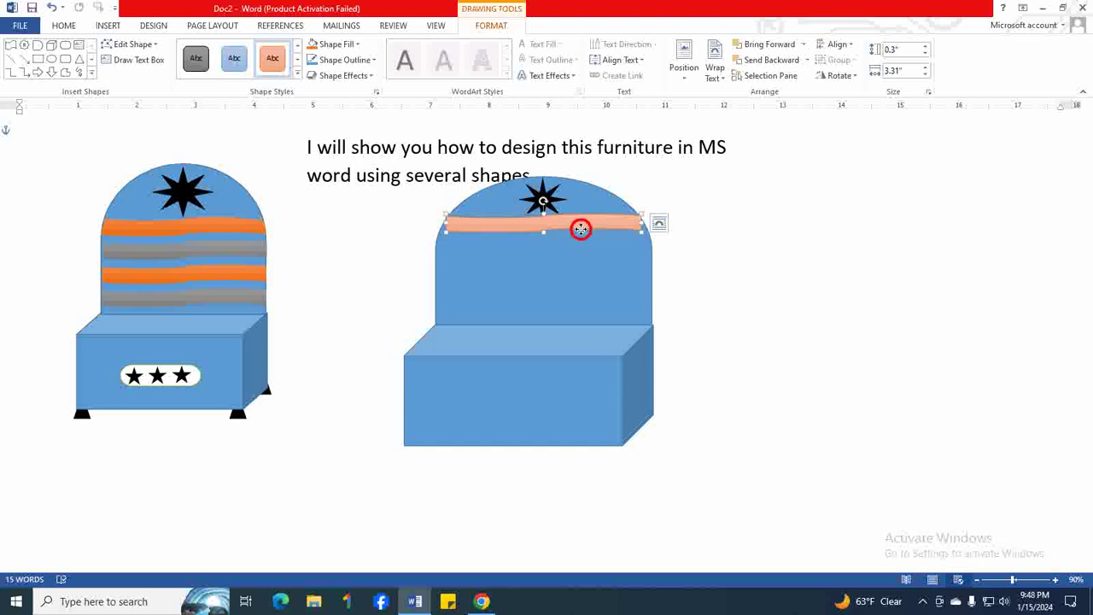
left_click(742, 262)
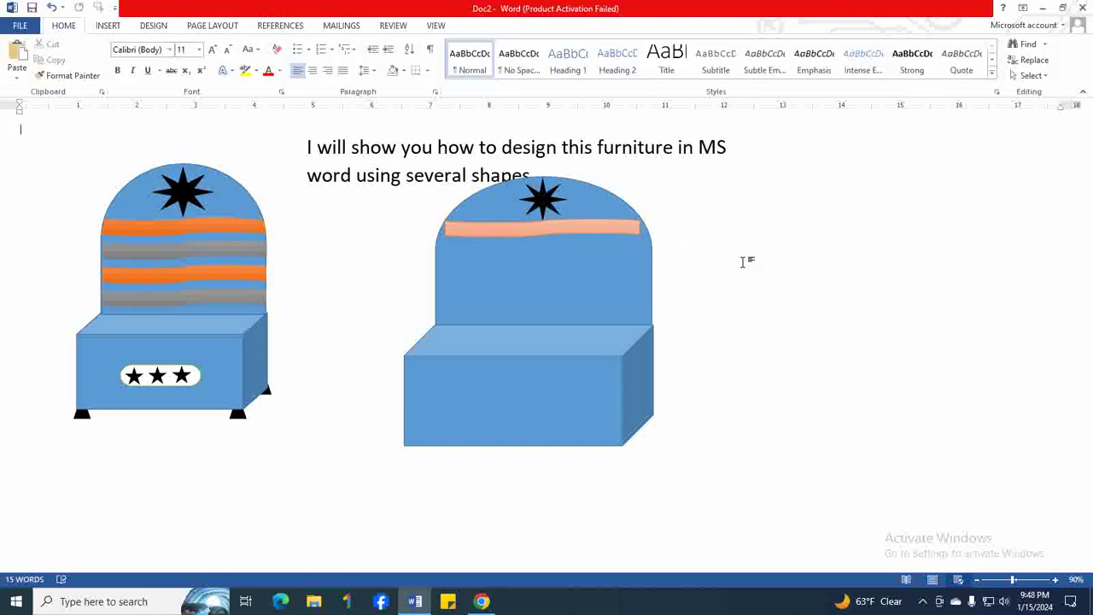
left_click(624, 230)
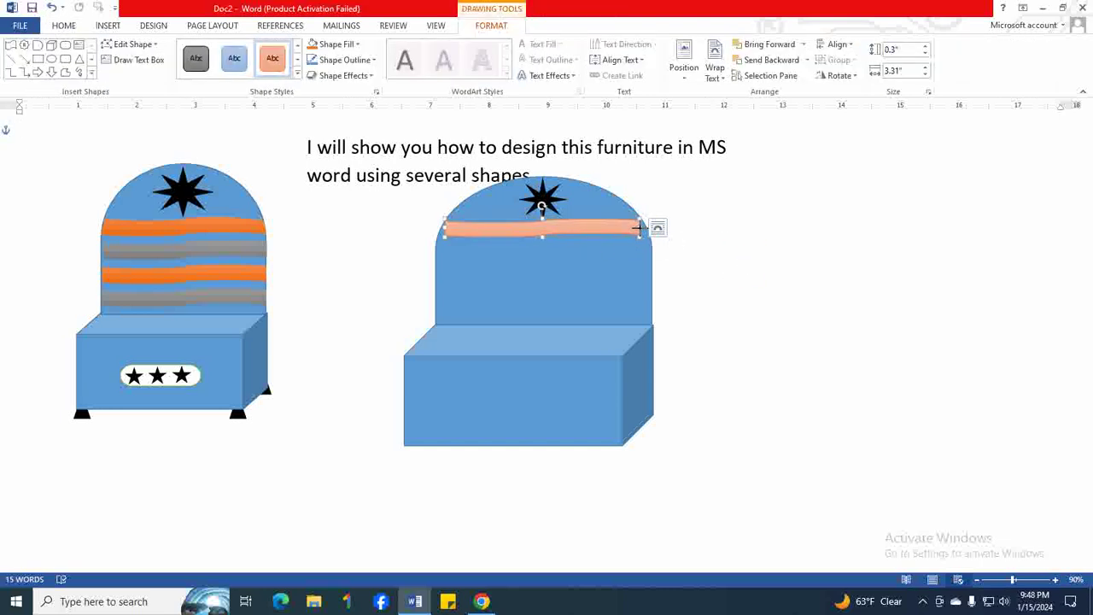
left_click(744, 258)
left_click(584, 227)
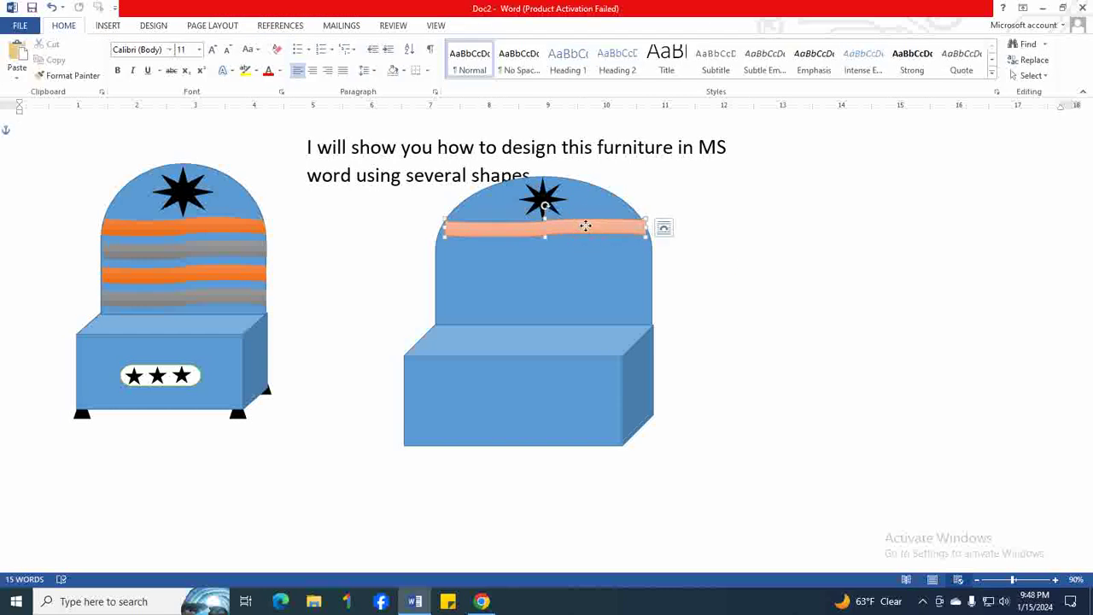
left_click(776, 257)
left_click(588, 230)
left_click(814, 273)
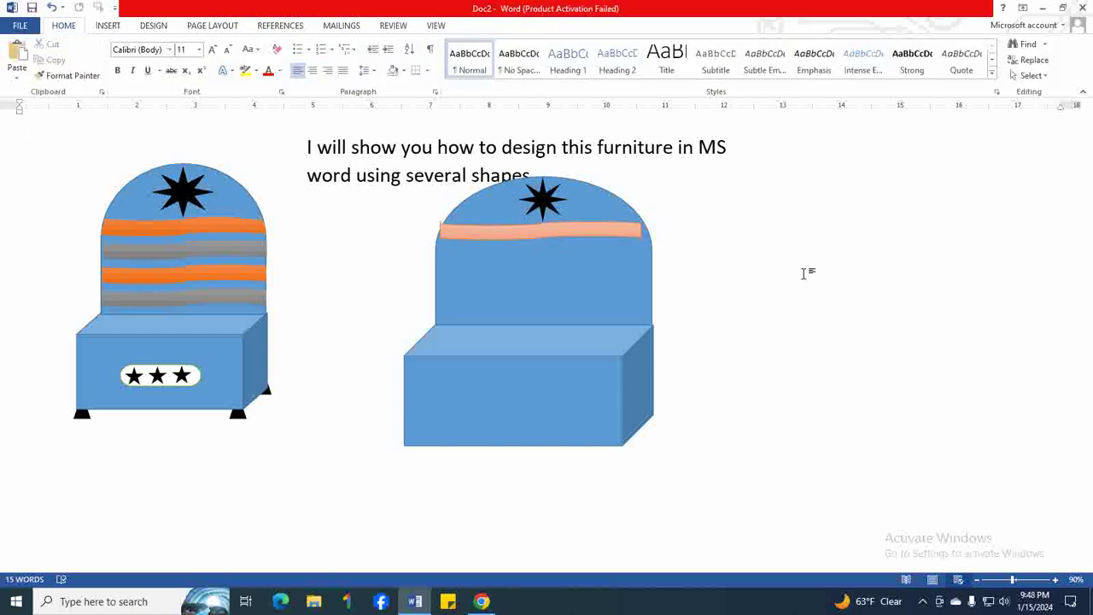
left_click(602, 233)
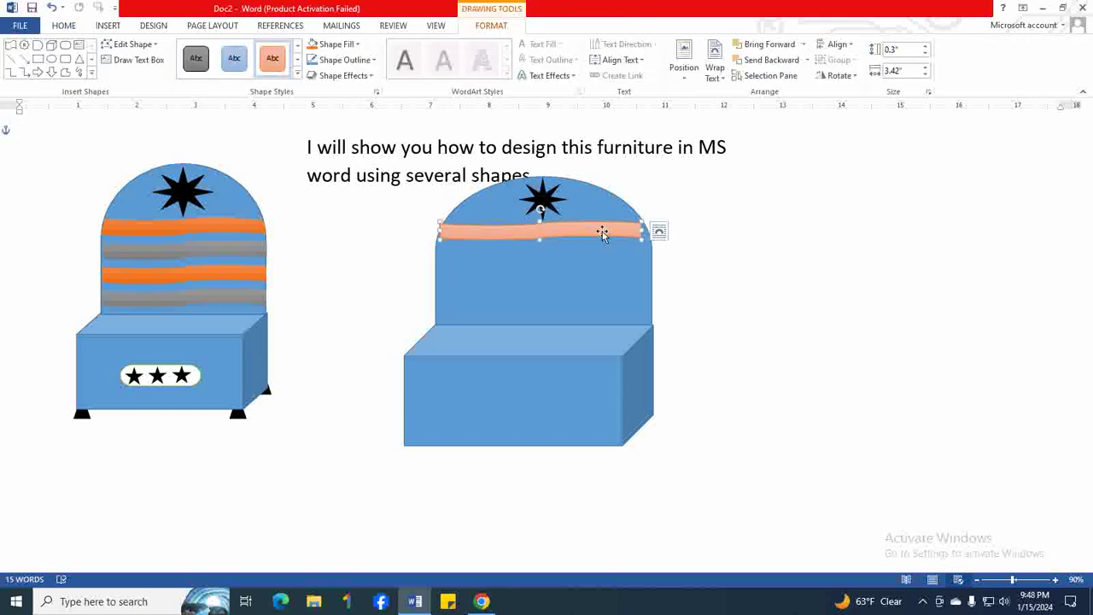
left_click(745, 273)
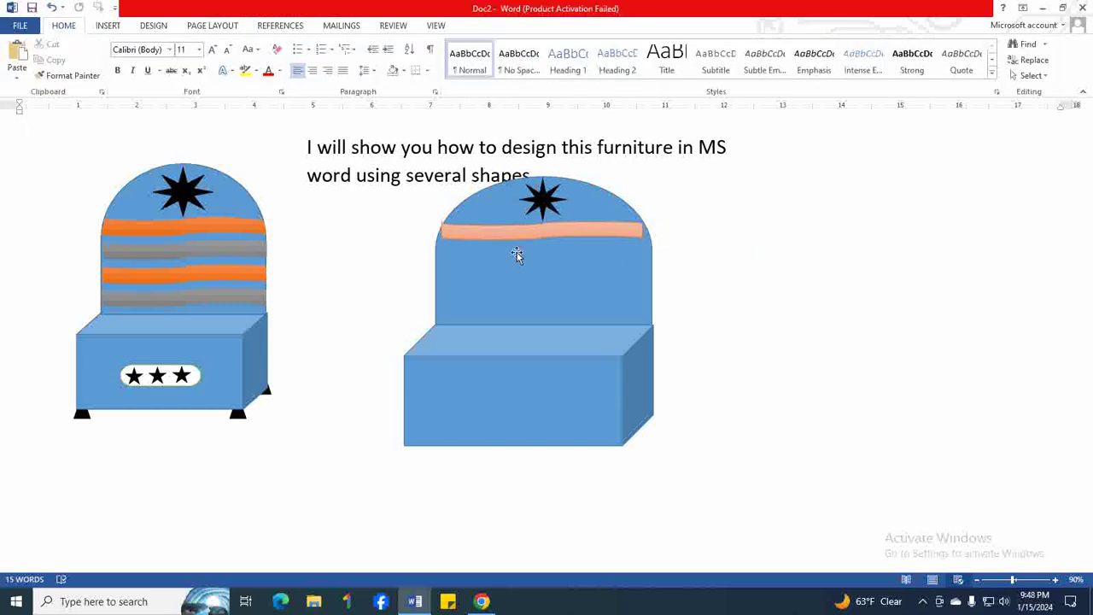
left_click(485, 236)
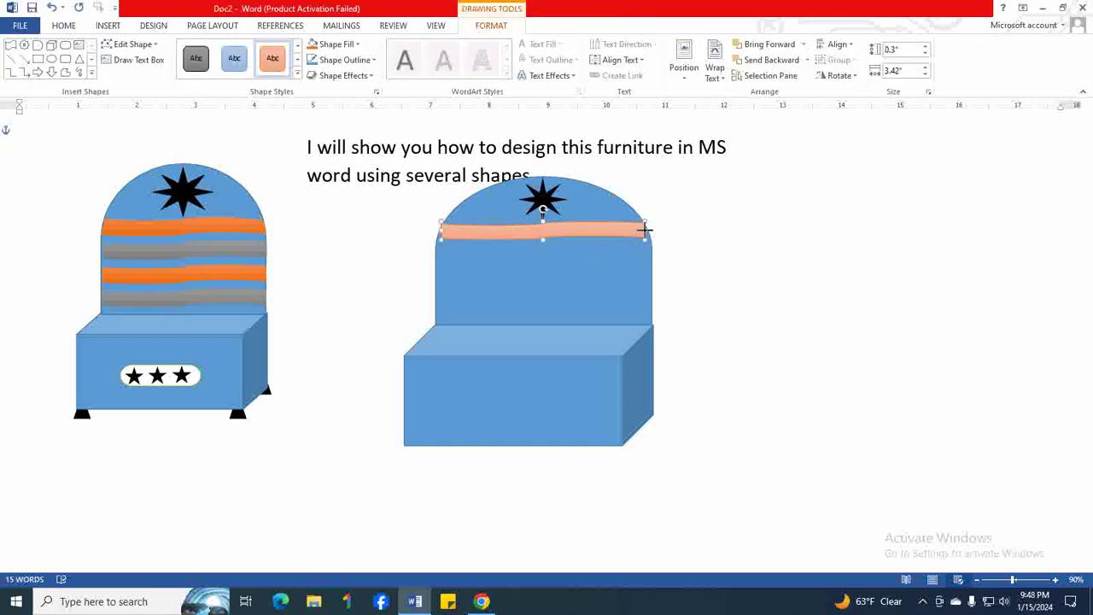
left_click(709, 255)
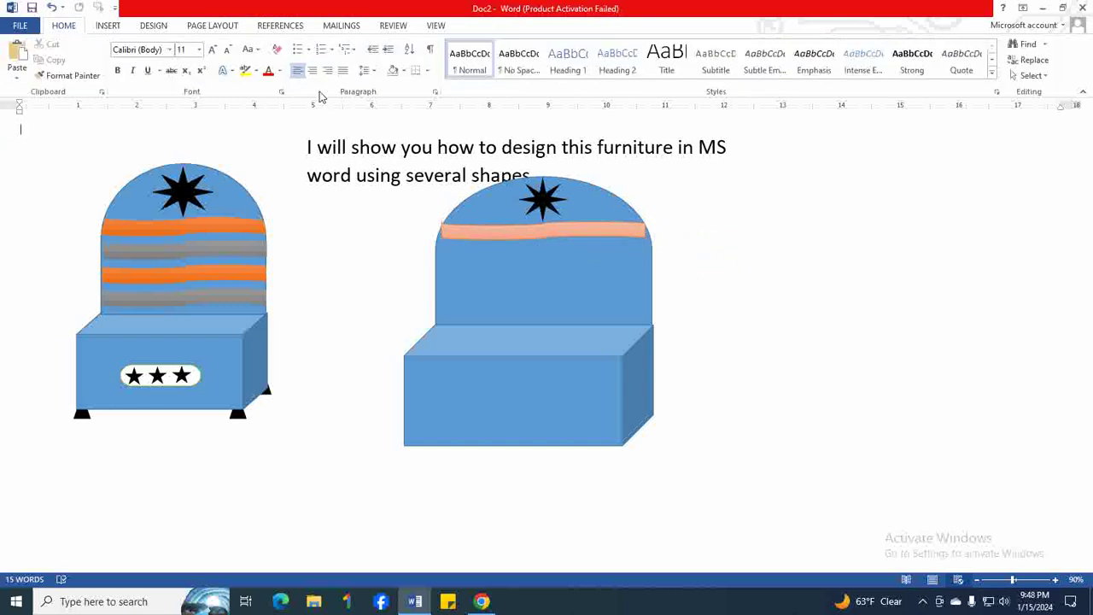
left_click(108, 25)
- Draw a second Punched Tape band, about 0.3" by 3.67", directly below the orange stripe
left_click(202, 81)
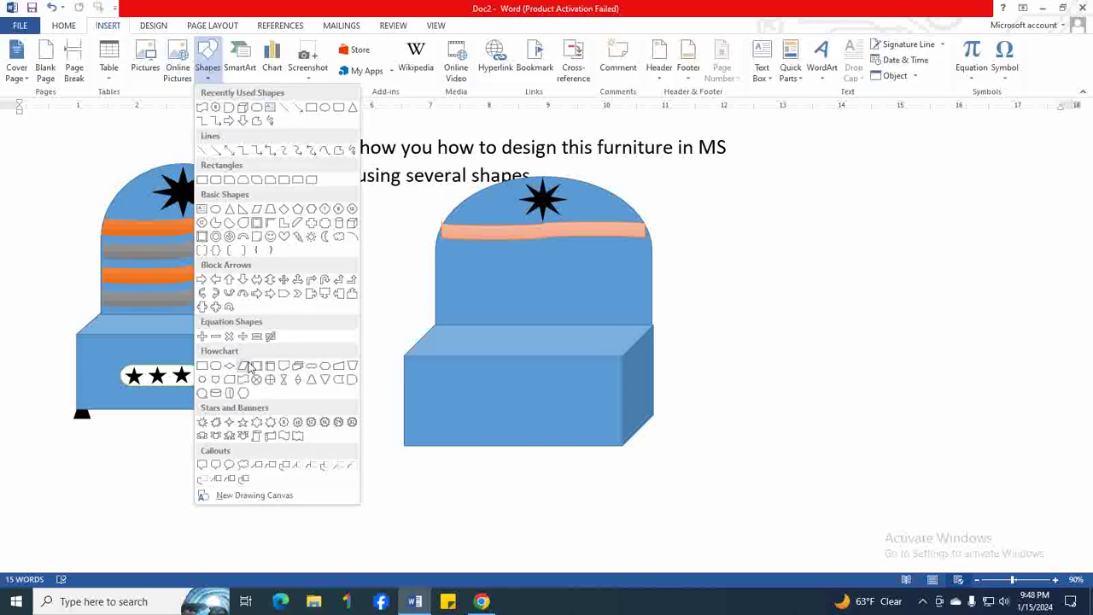
left_click(246, 379)
left_click_drag(717, 270, 918, 296)
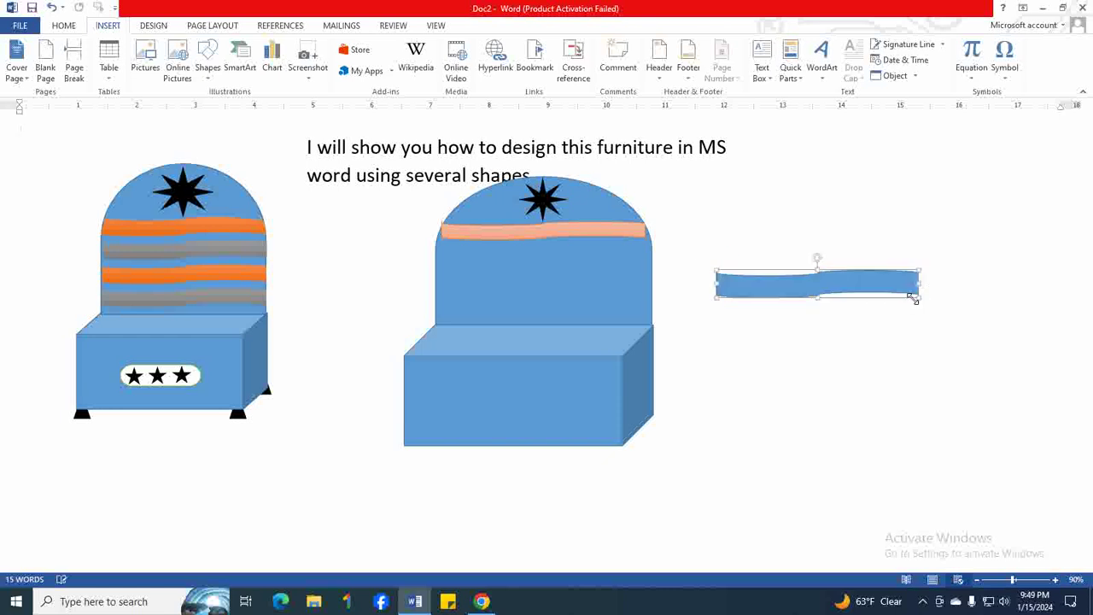
mouse_move(815, 267)
left_mouse_down()
mouse_move(815, 278)
mouse_move(598, 267)
left_mouse_up()
key("Escape")
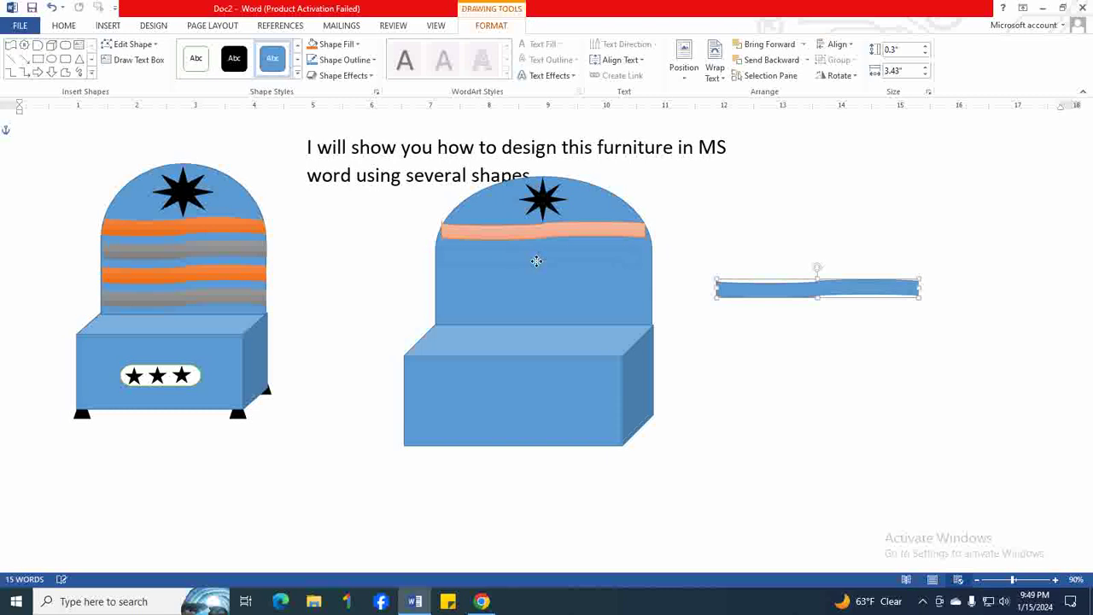
left_click_drag(531, 261, 534, 259)
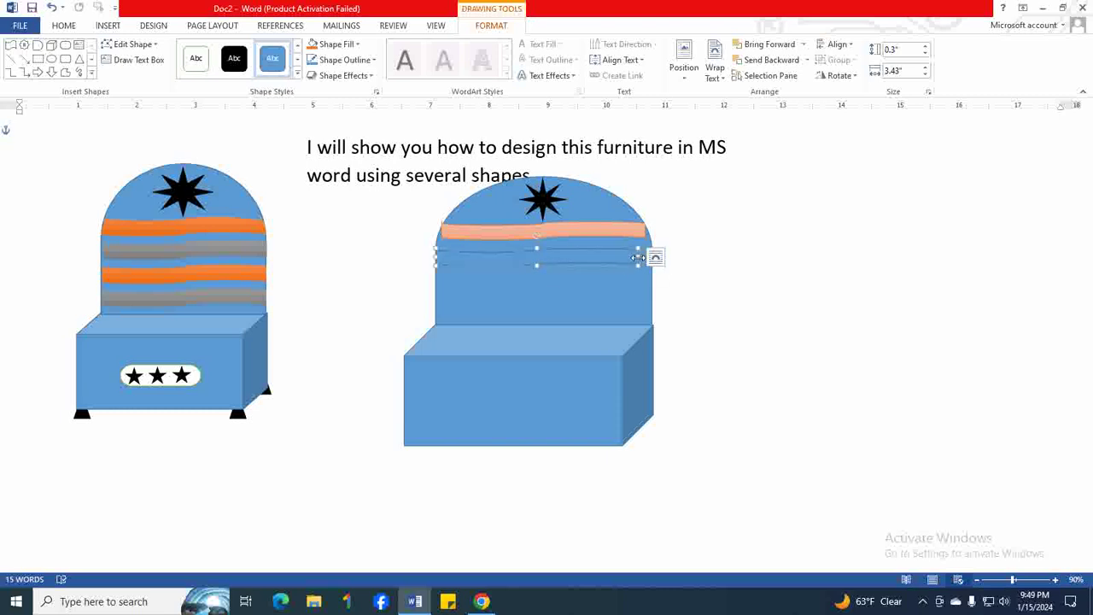
key("Escape")
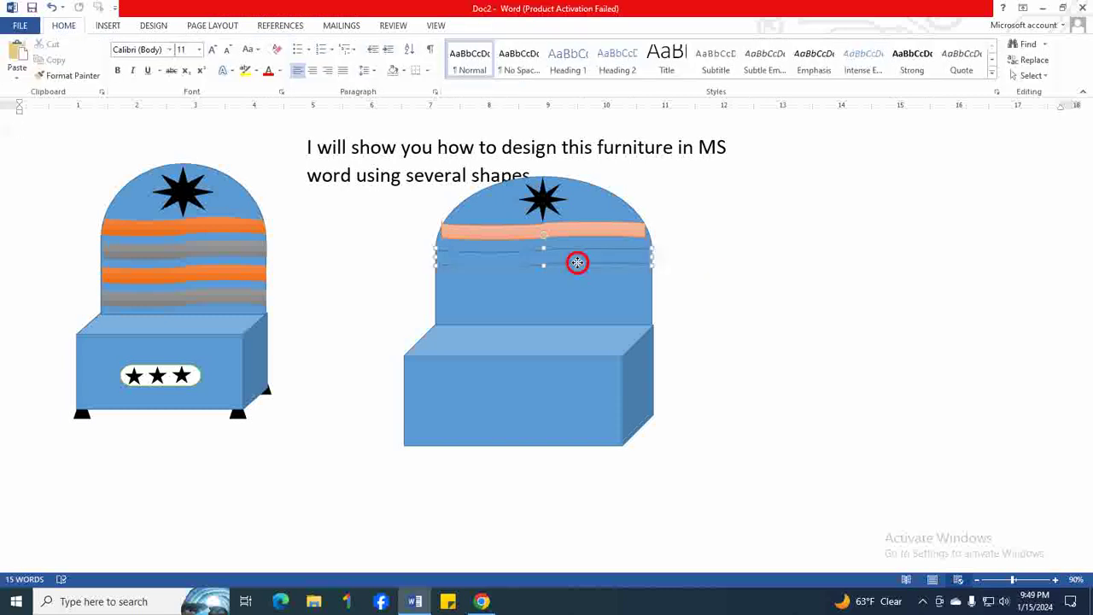
- Apply a light-grey shape style to the second band
left_click(577, 262)
left_click(297, 71)
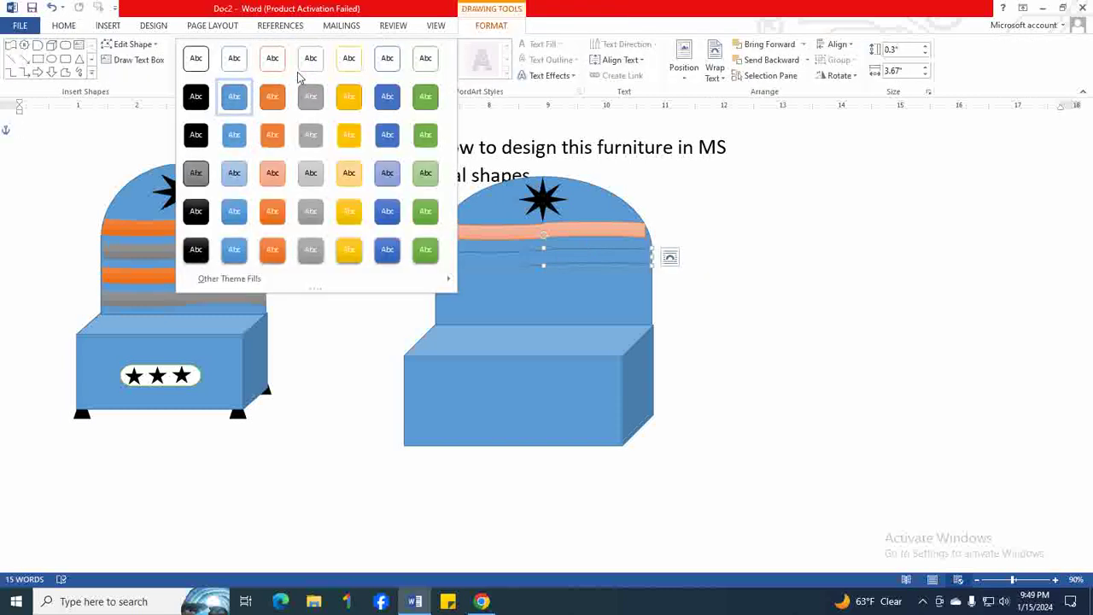
left_click(311, 172)
left_click(821, 330)
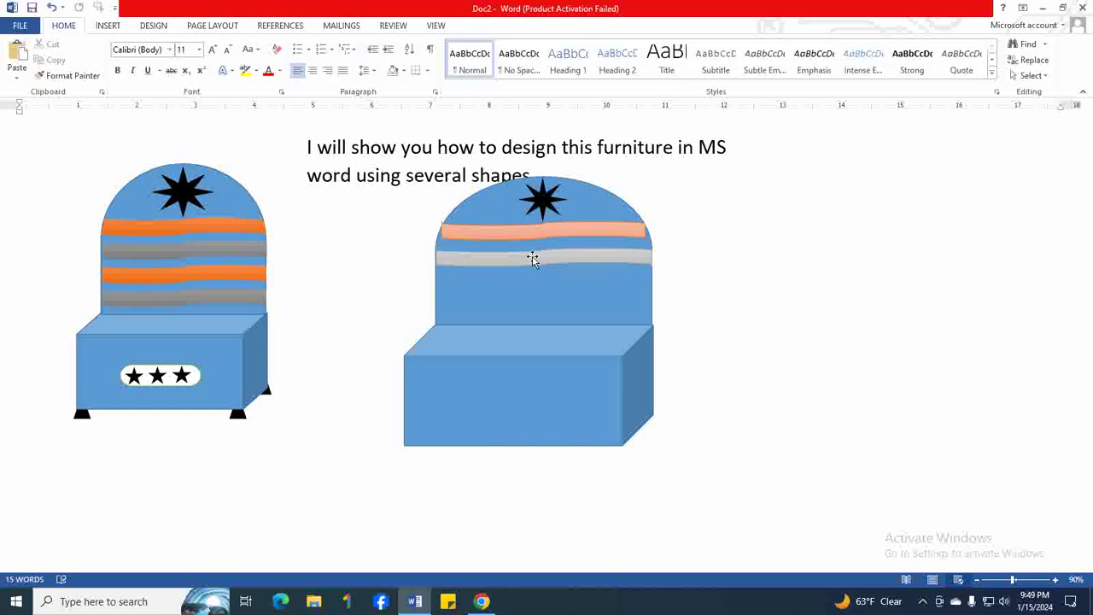
left_click(108, 25)
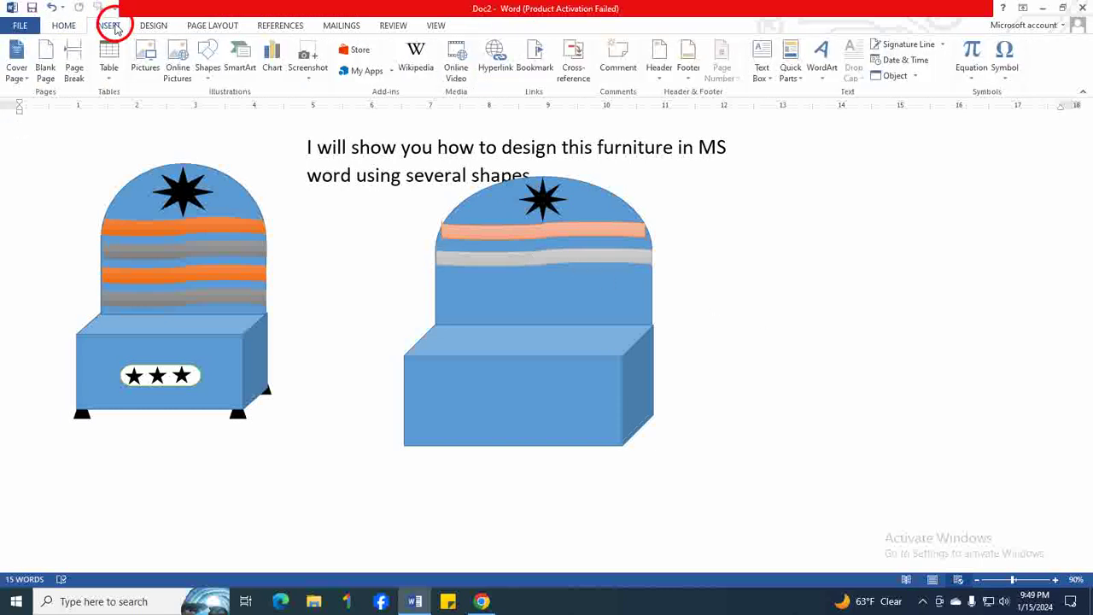
- Draw a third Punched Tape band below the grey stripe, thinned to 0.17" tall
left_click(207, 76)
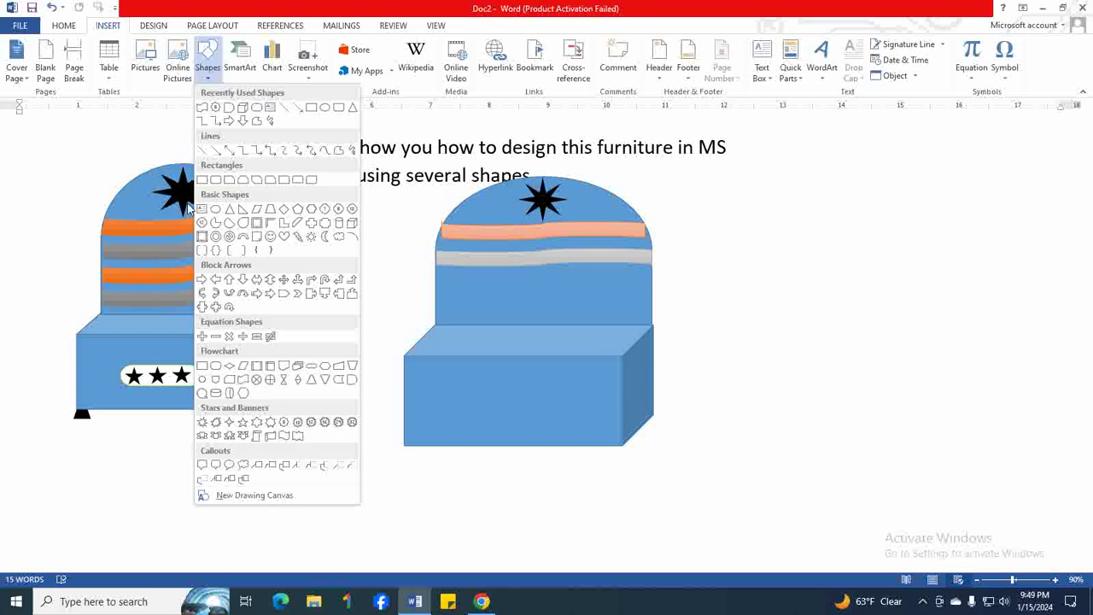
left_click(244, 379)
left_click_drag(735, 310, 969, 350)
mouse_move(852, 310)
left_mouse_down()
mouse_move(851, 340)
mouse_move(548, 292)
mouse_move(553, 285)
left_mouse_up()
left_click_drag(667, 279, 652, 274)
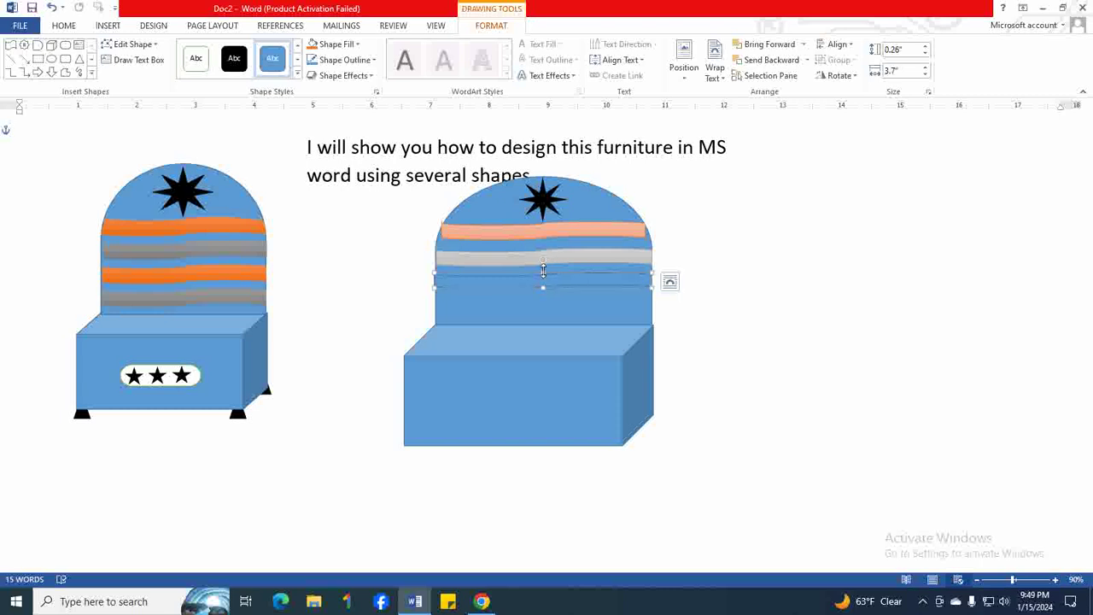
left_click_drag(541, 273, 564, 278)
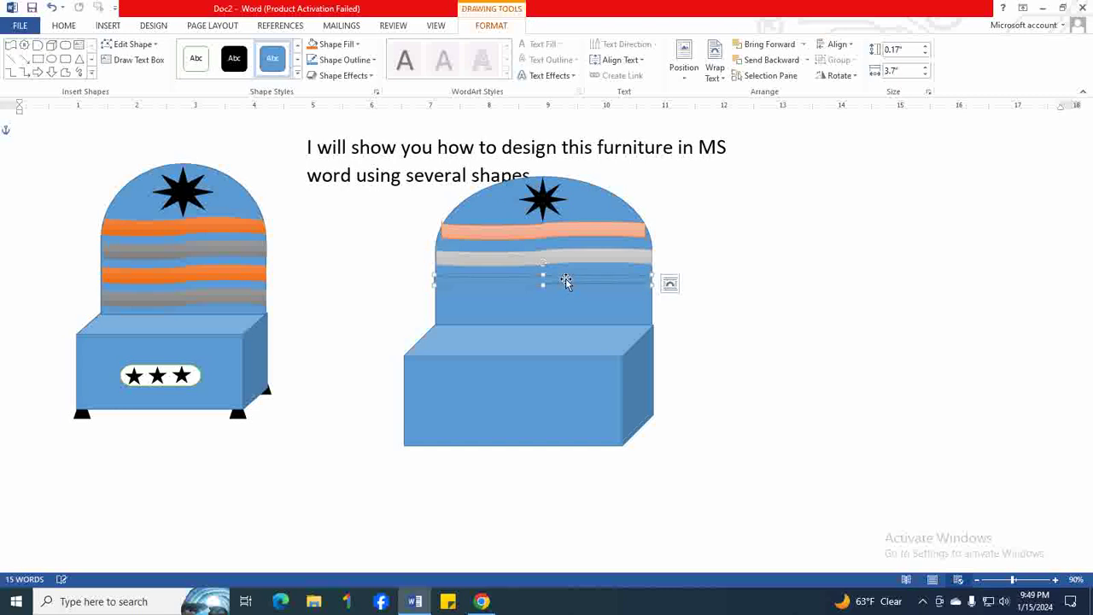
- Make the thin third band black
left_click(234, 60)
left_click(733, 237)
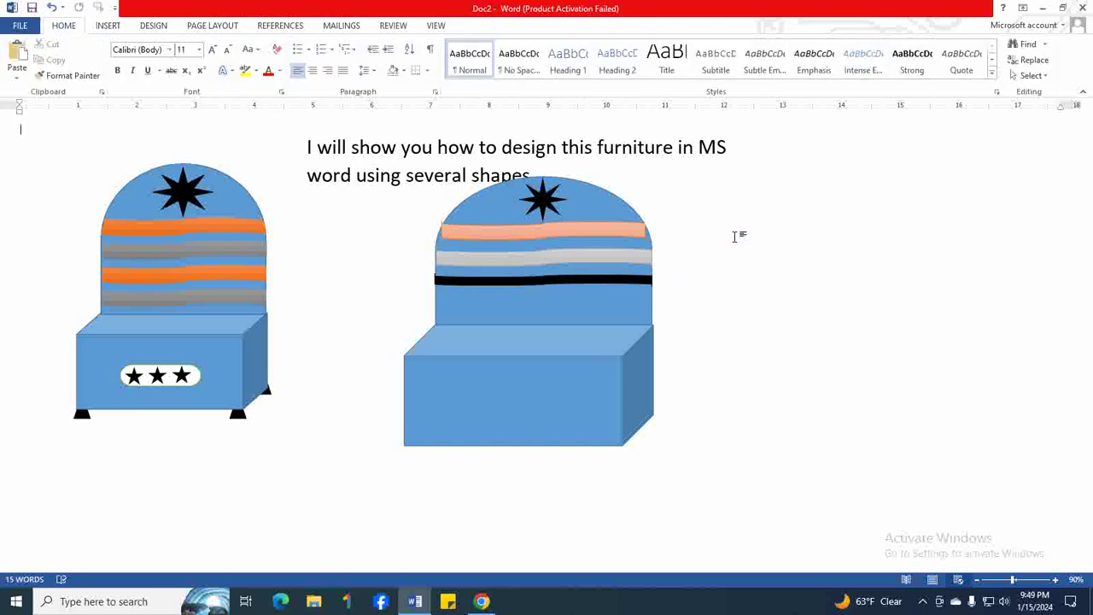
left_click(108, 25)
left_click(206, 73)
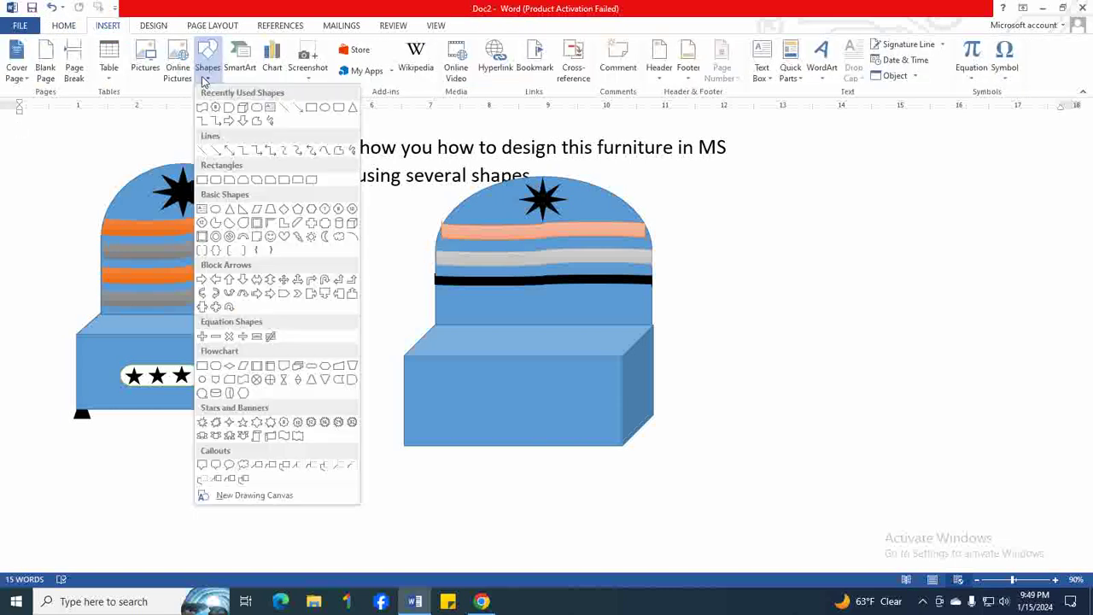
- Draw a thin wavy strip and place it on the backrest just below the black stripe
left_click(241, 377)
left_click_drag(708, 304, 888, 315)
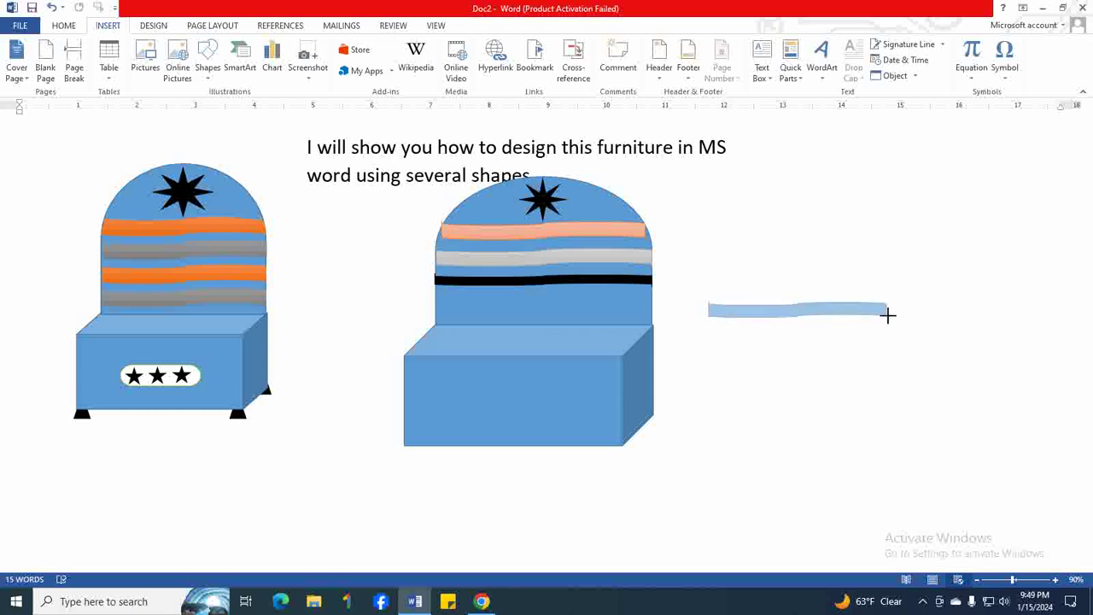
left_click_drag(888, 315, 888, 315)
left_click(831, 310)
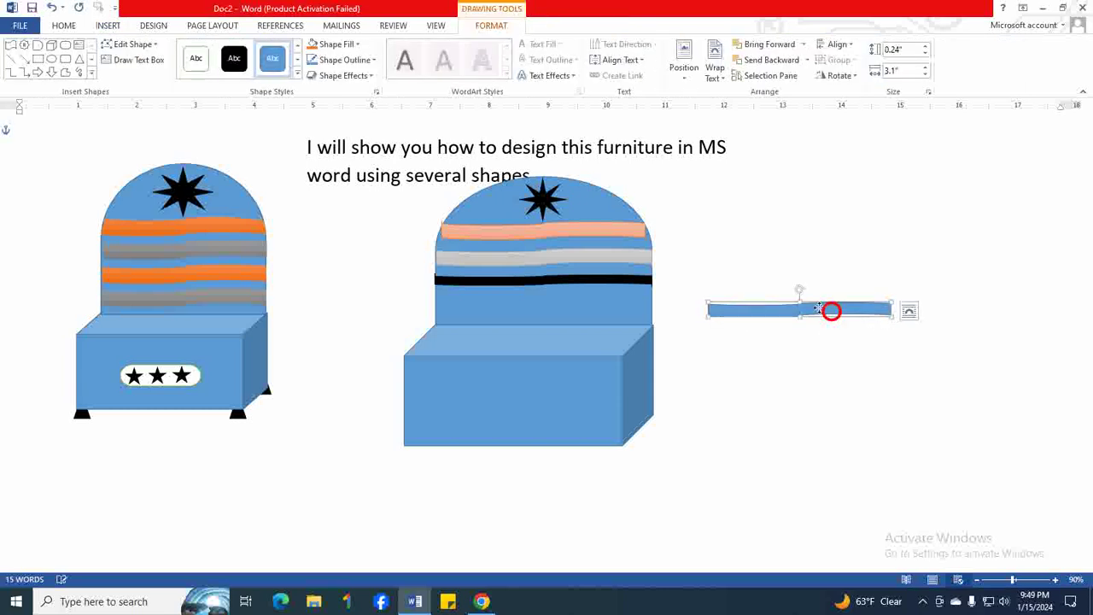
left_click_drag(559, 300, 653, 306)
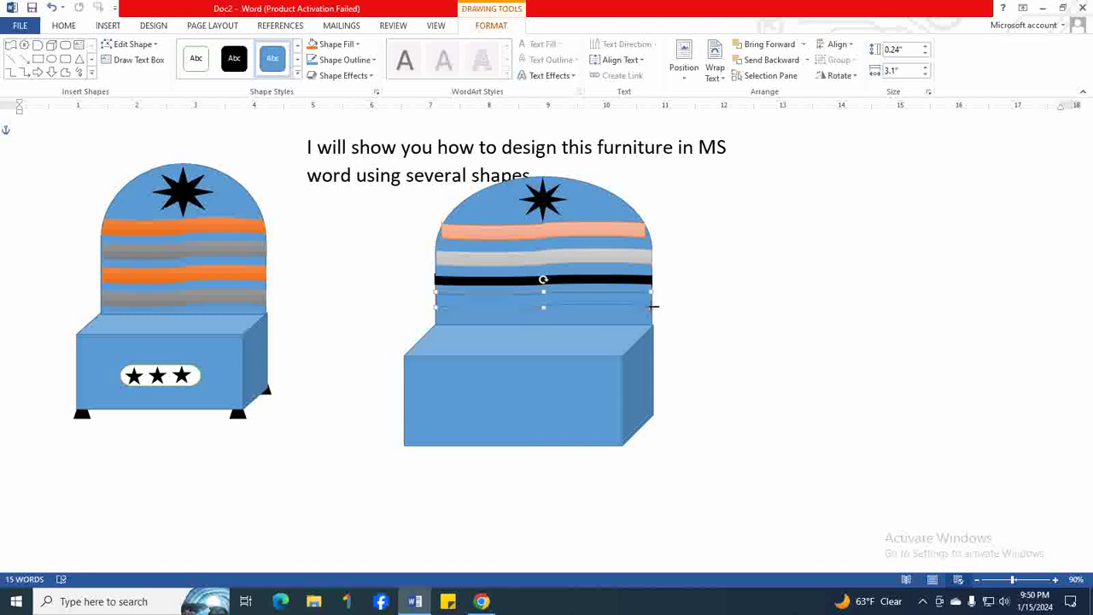
- Apply the green shape style to the new strip
left_click(298, 76)
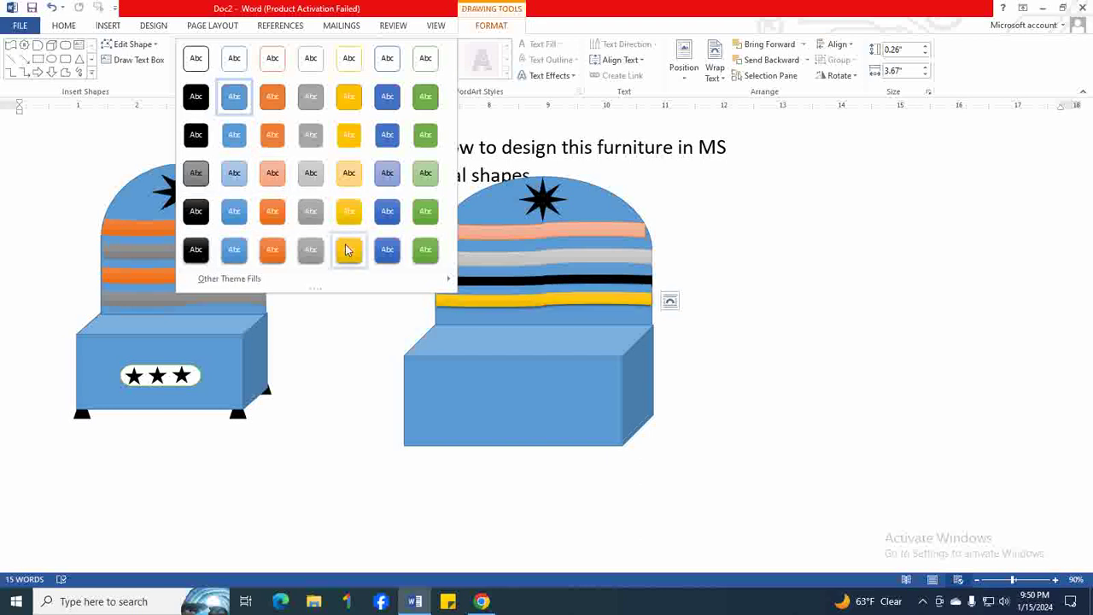
left_click(423, 249)
left_click(775, 328)
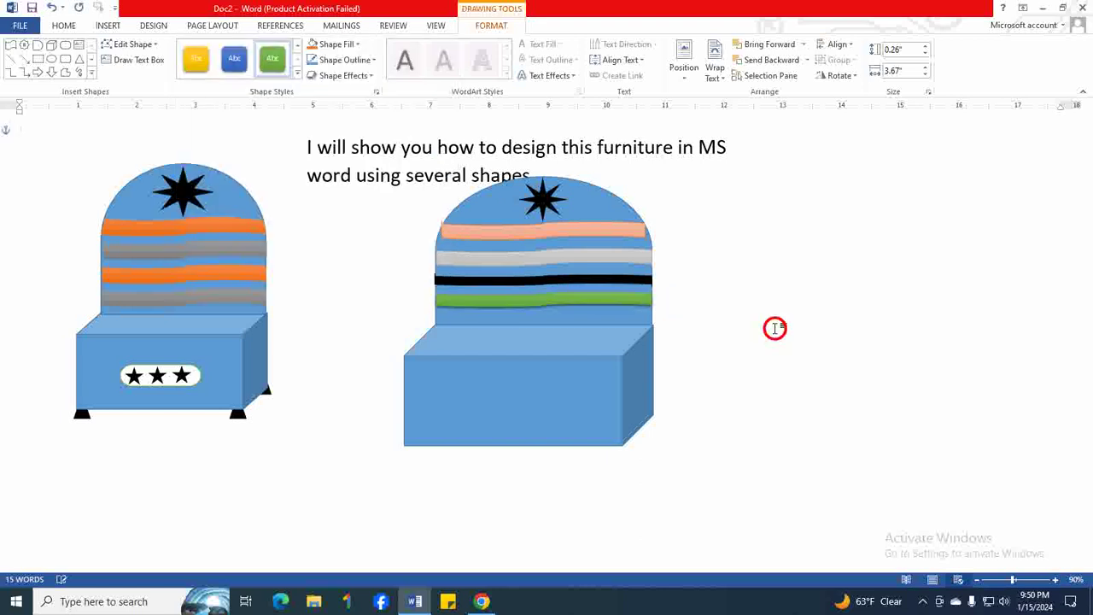
- Widen the peach top stripe to about 3.62", refining its left end with Edit Points
left_click(490, 231)
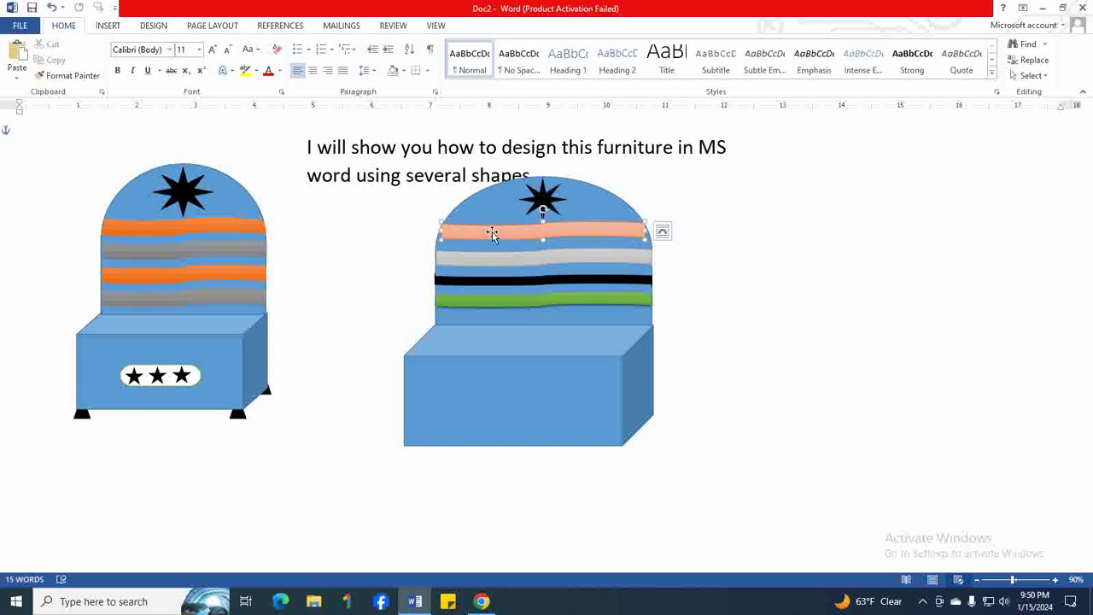
left_click_drag(440, 231, 436, 230)
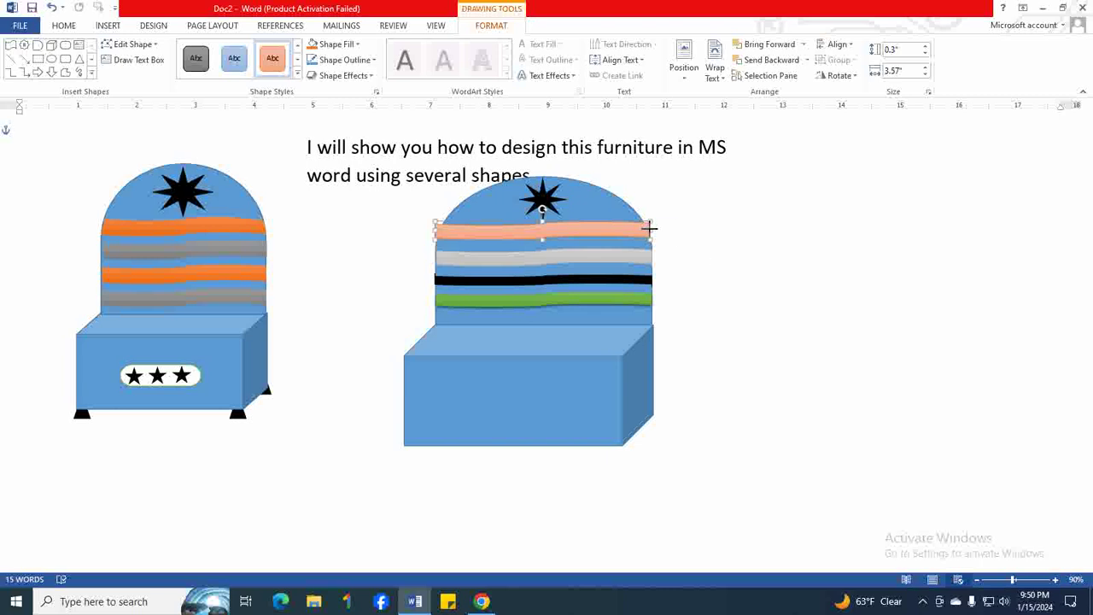
left_click(774, 276)
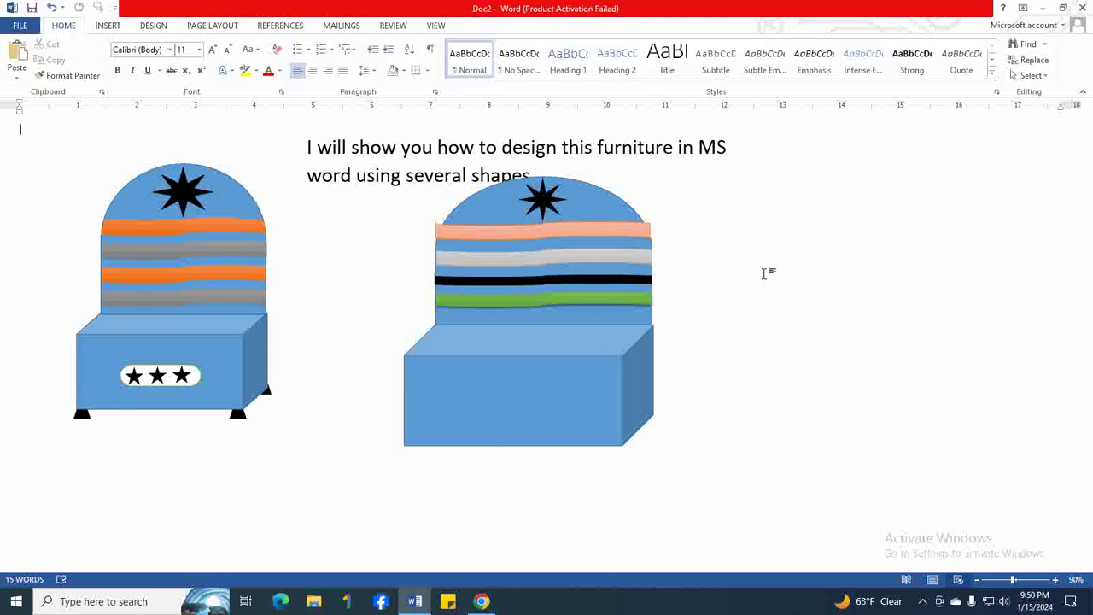
left_click(642, 232)
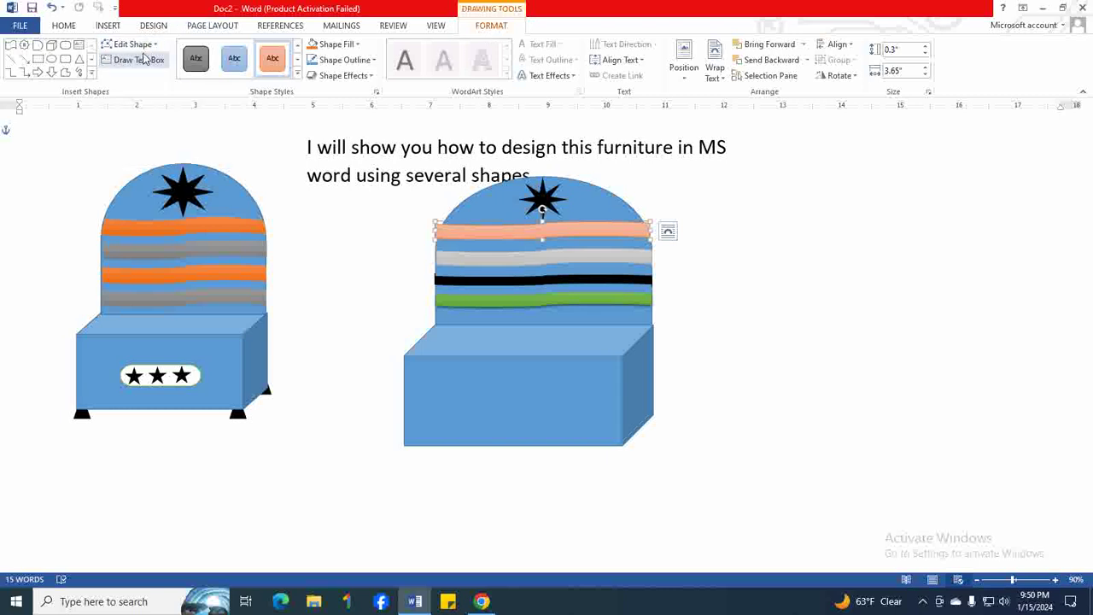
left_click(158, 49)
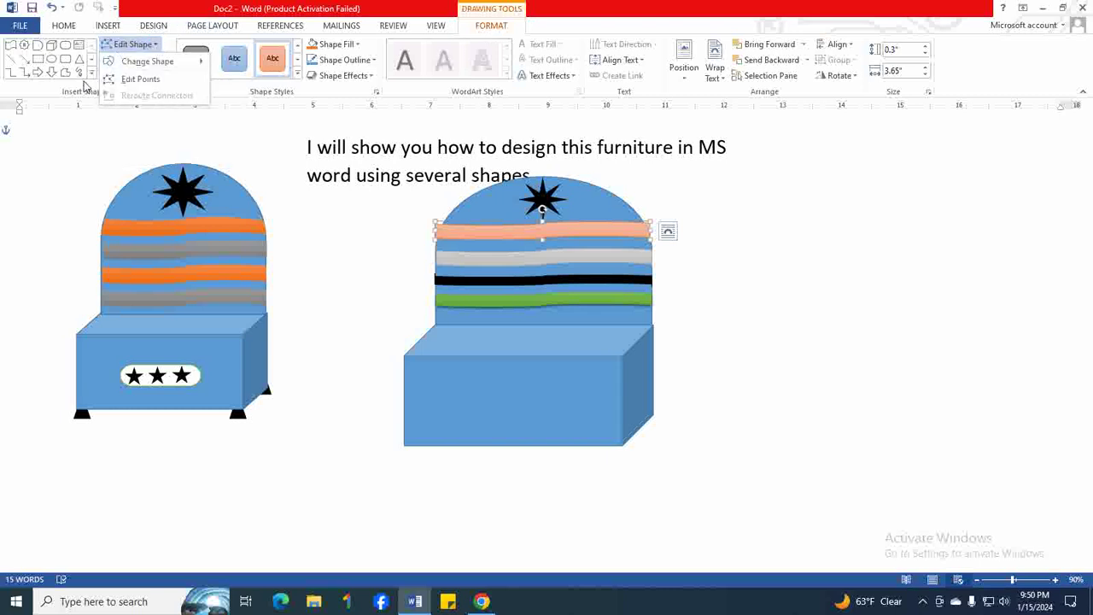
left_click(123, 80)
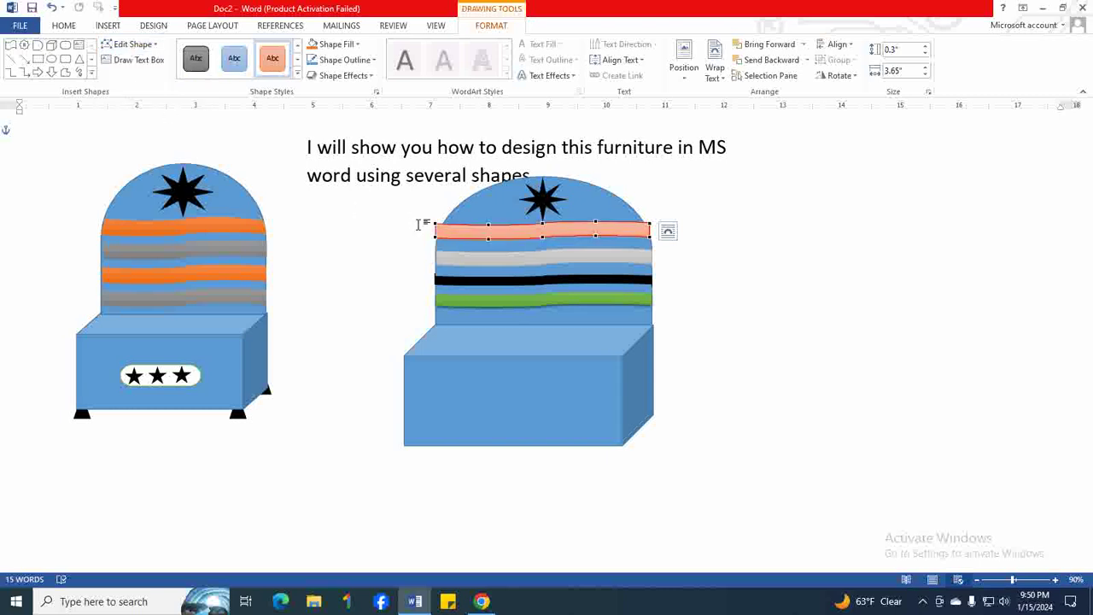
left_click_drag(437, 226, 437, 234)
left_click(706, 249)
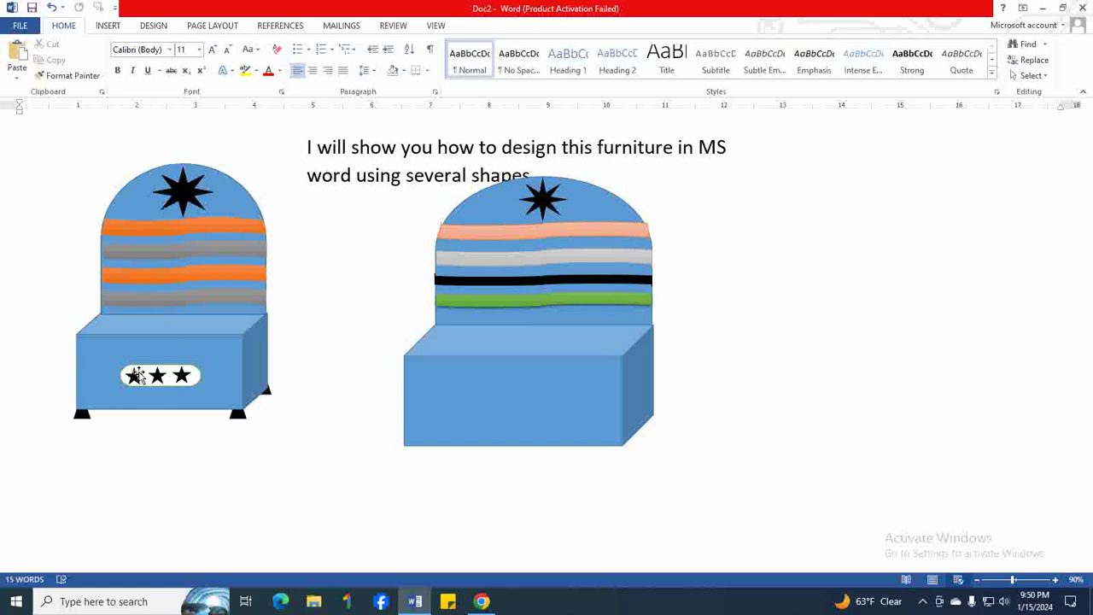
- Draw a rounded rectangle on the seat front, shortened to about 0.45" by 1.5"
left_click(107, 26)
left_click(211, 72)
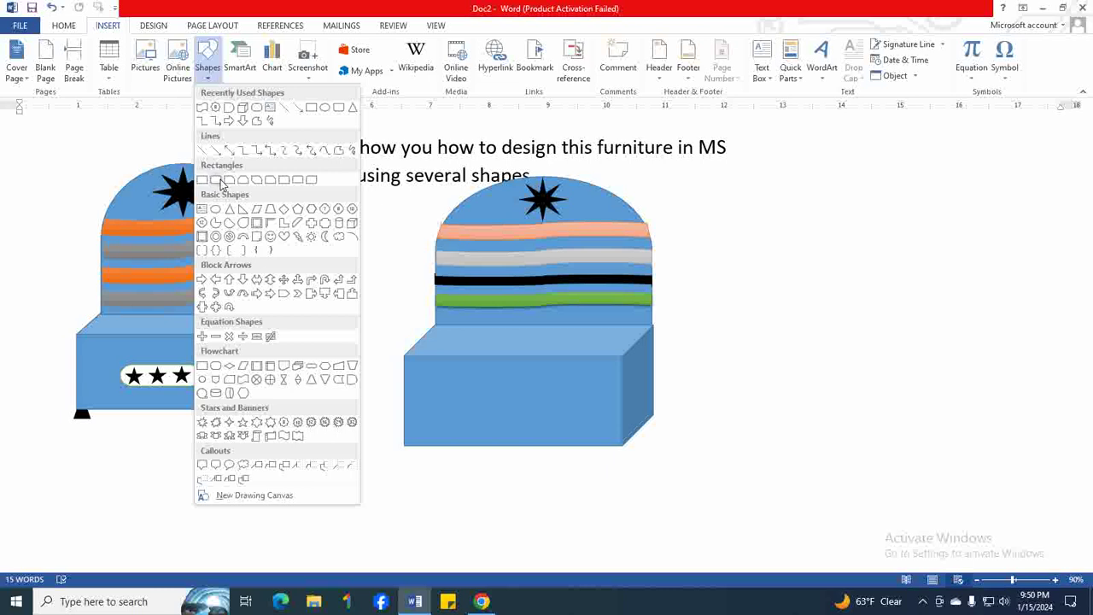
left_click(216, 180)
mouse_move(466, 394)
left_mouse_down()
mouse_move(514, 418)
mouse_move(549, 419)
left_mouse_up()
left_click(465, 392)
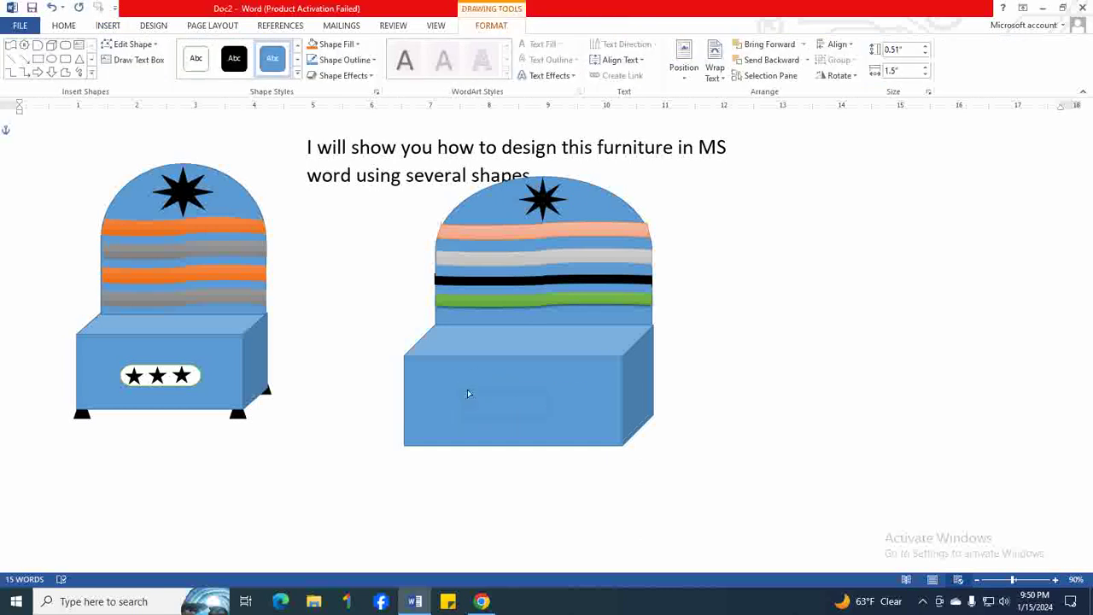
left_click(480, 402)
left_click_drag(504, 389, 504, 392)
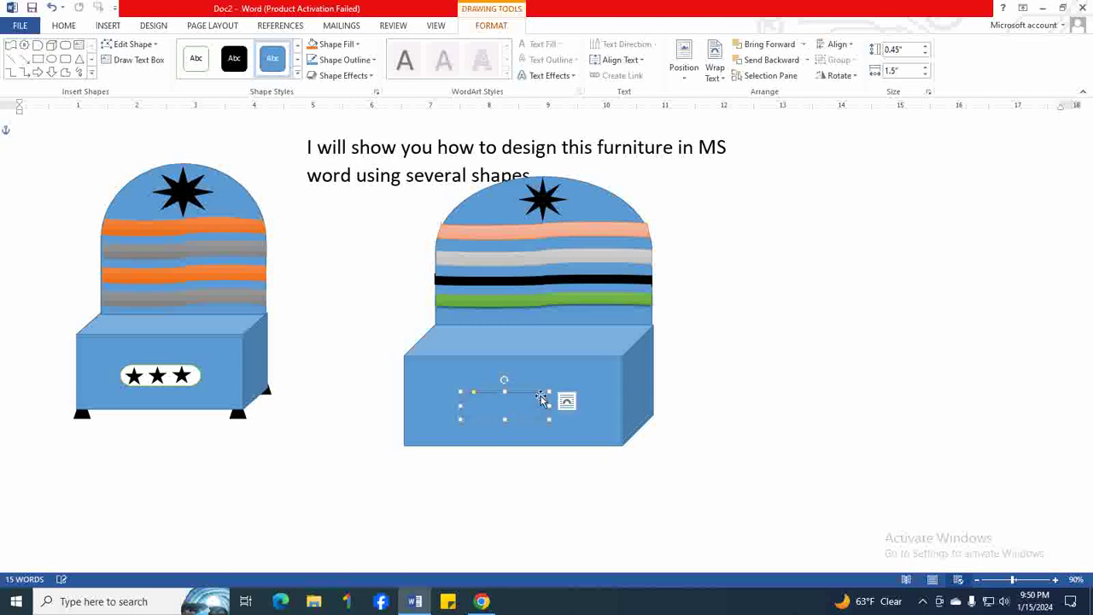
- Give the label box the white-fill, dark-outline shape style
left_click(196, 59)
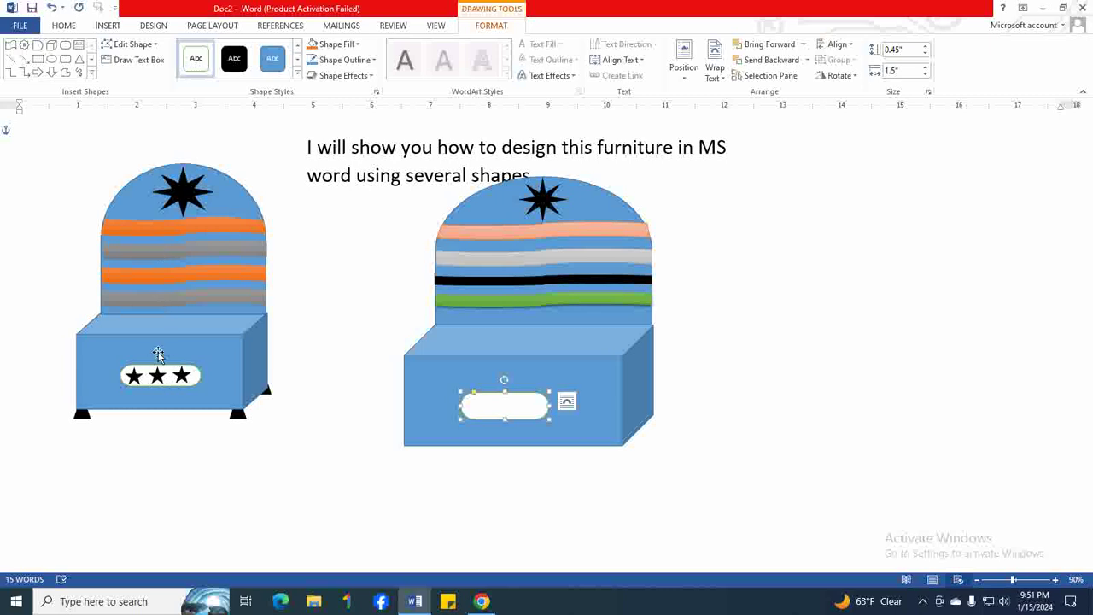
left_click(113, 31)
left_click(208, 65)
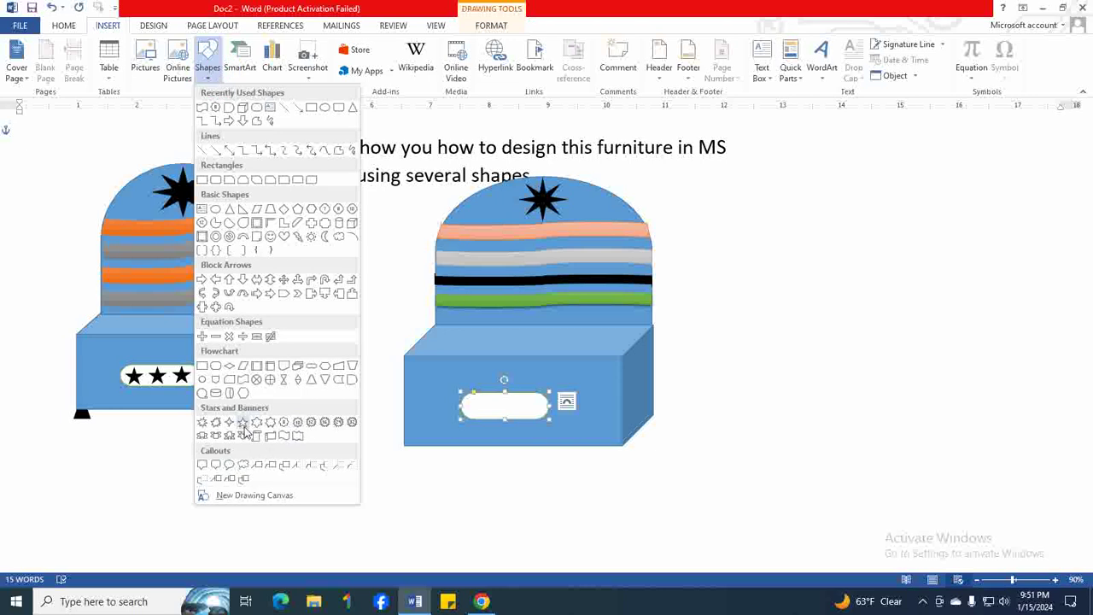
- Draw a small five-point star, style it black, and place it at the label's left end
left_click(243, 425)
mouse_move(689, 408)
left_mouse_down()
mouse_move(714, 433)
mouse_move(479, 412)
mouse_move(471, 398)
left_mouse_up()
left_click(234, 59)
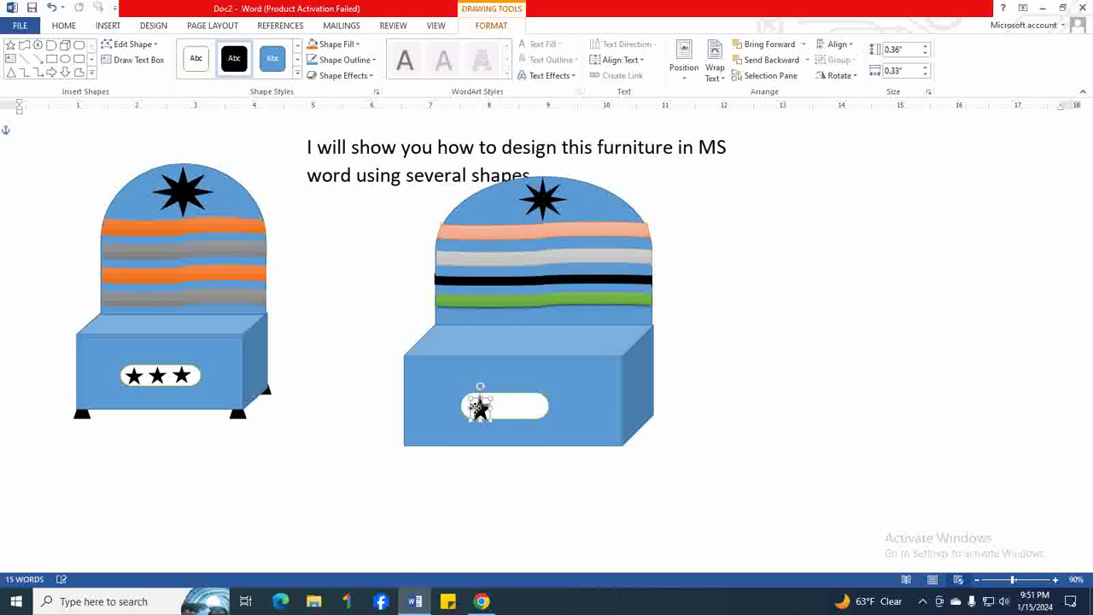
left_click(597, 462)
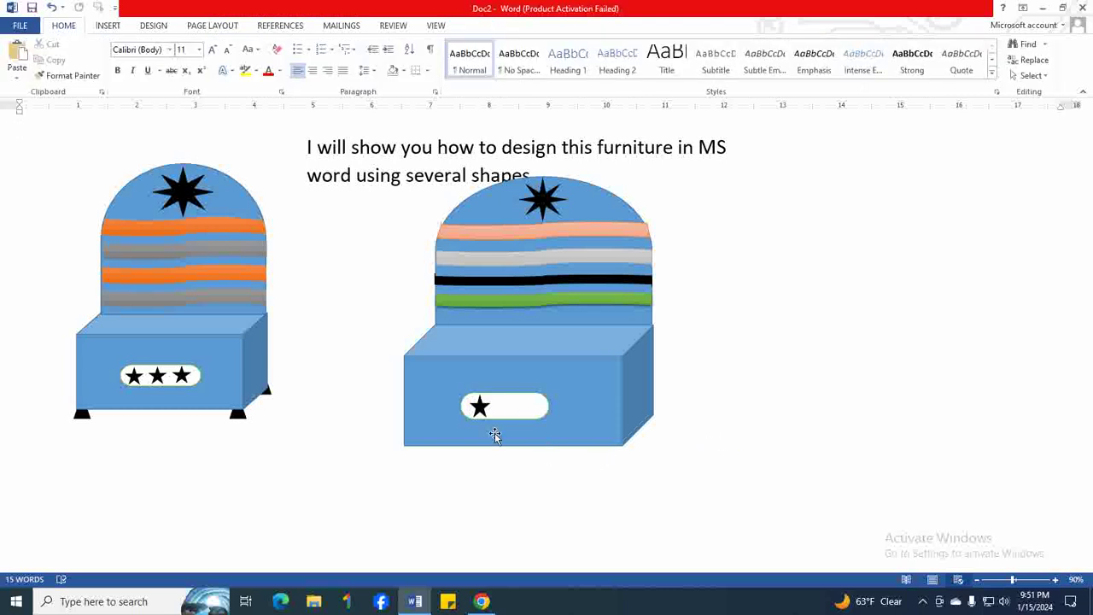
left_click(479, 409)
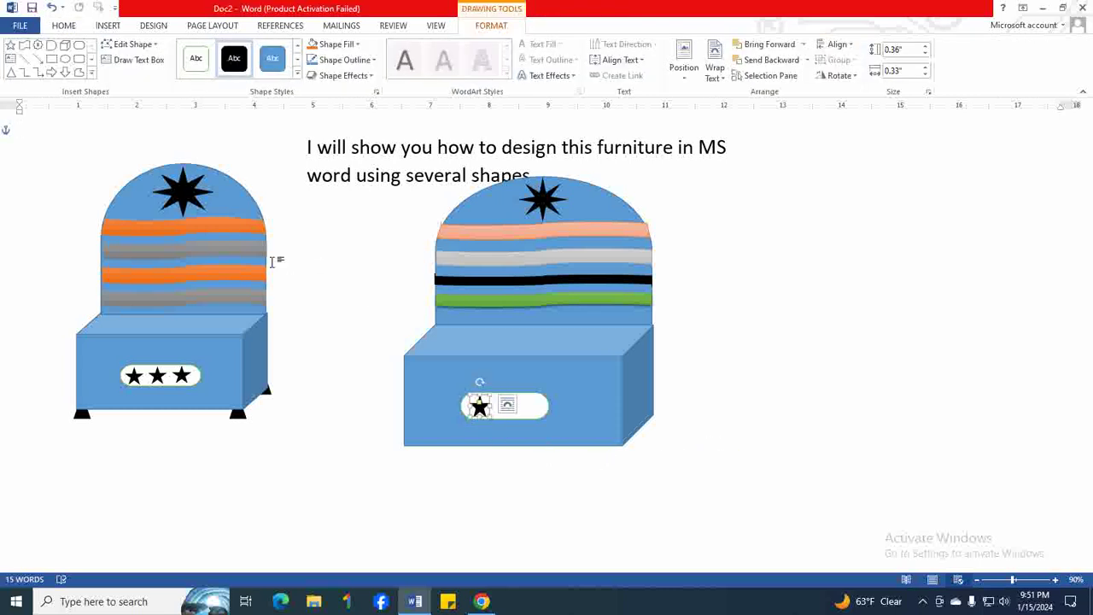
left_click(79, 25)
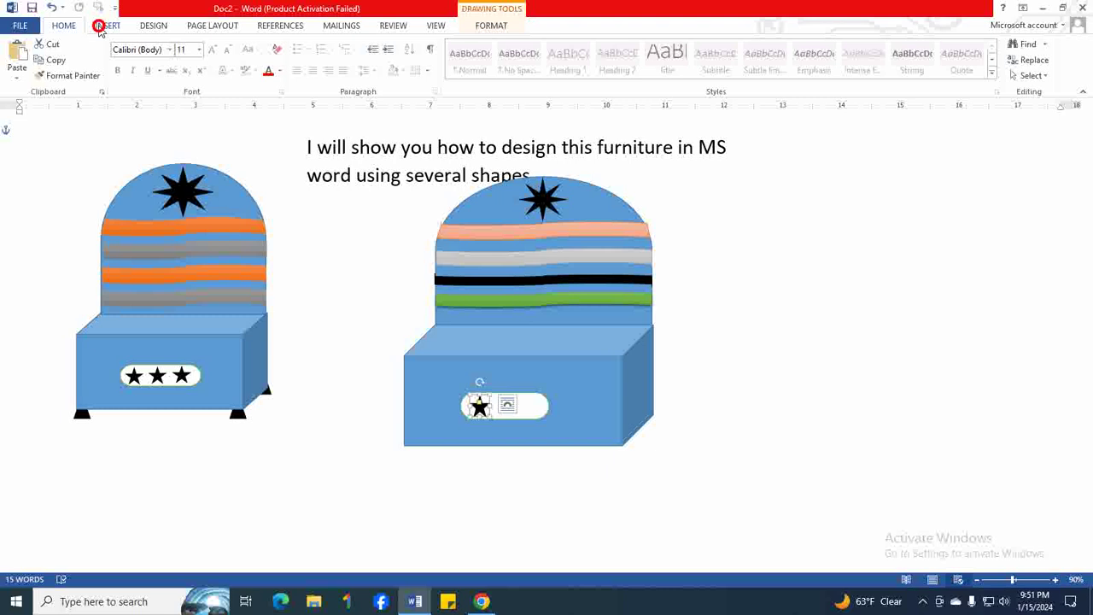
- Draw an extra black five-point star beside the chair, then delete it
left_click(104, 25)
left_click(213, 75)
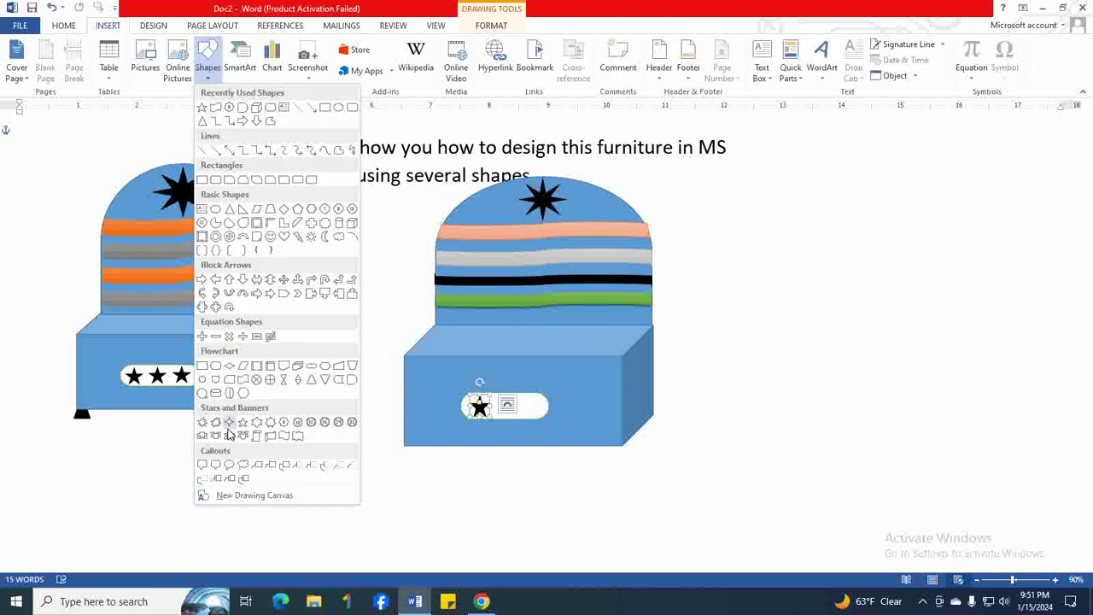
left_click(242, 423)
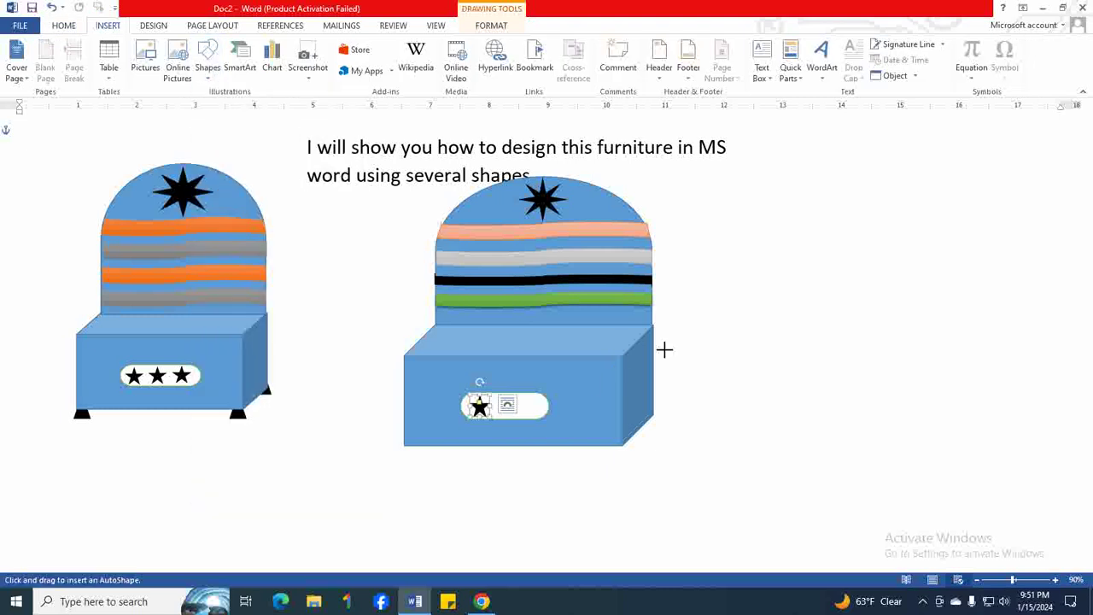
left_click_drag(688, 336, 708, 366)
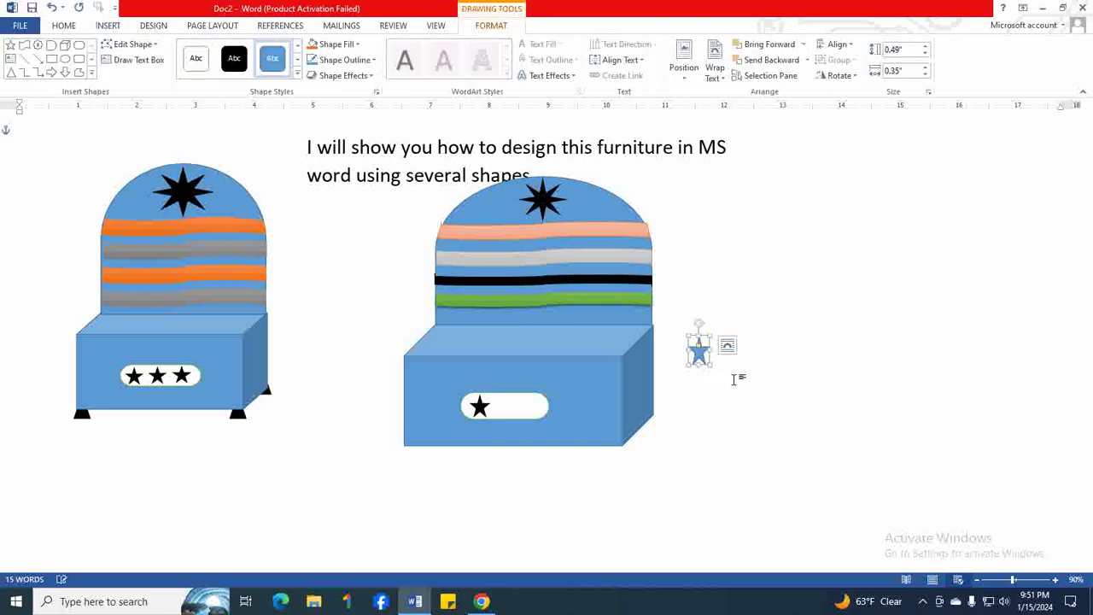
left_click(234, 58)
left_click(698, 377)
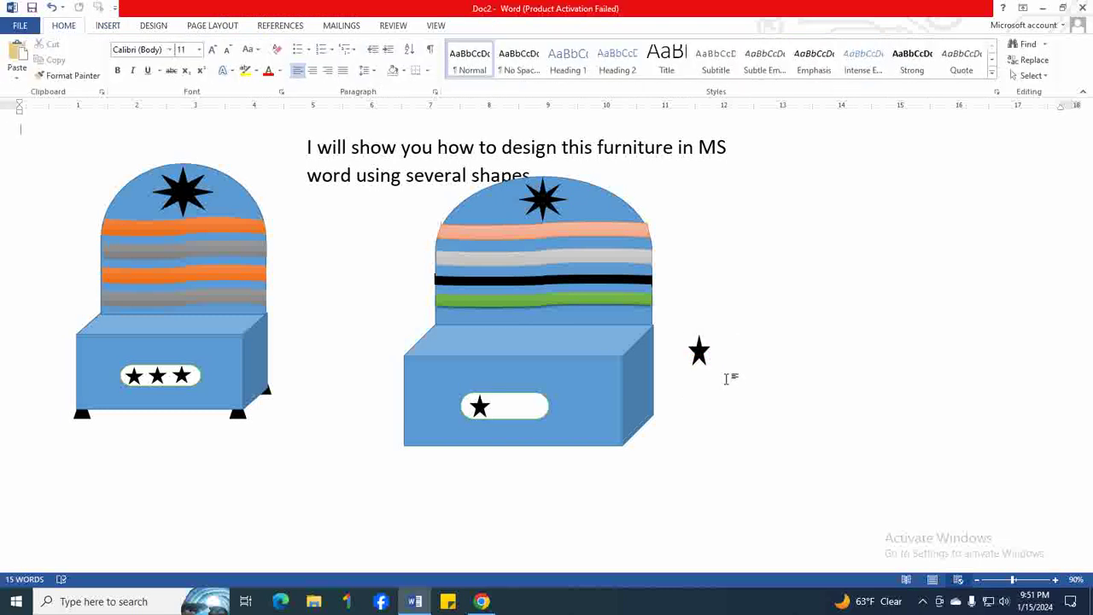
left_click(702, 358)
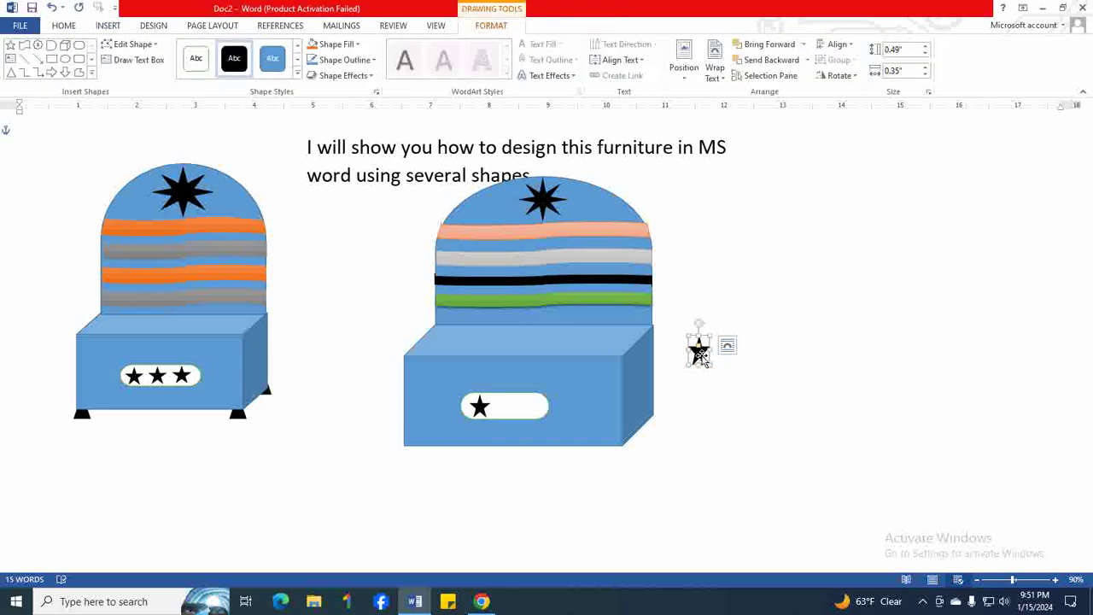
key("Delete")
- Copy the label's star and place the pasted copy beside it on the oval label
left_click(479, 406)
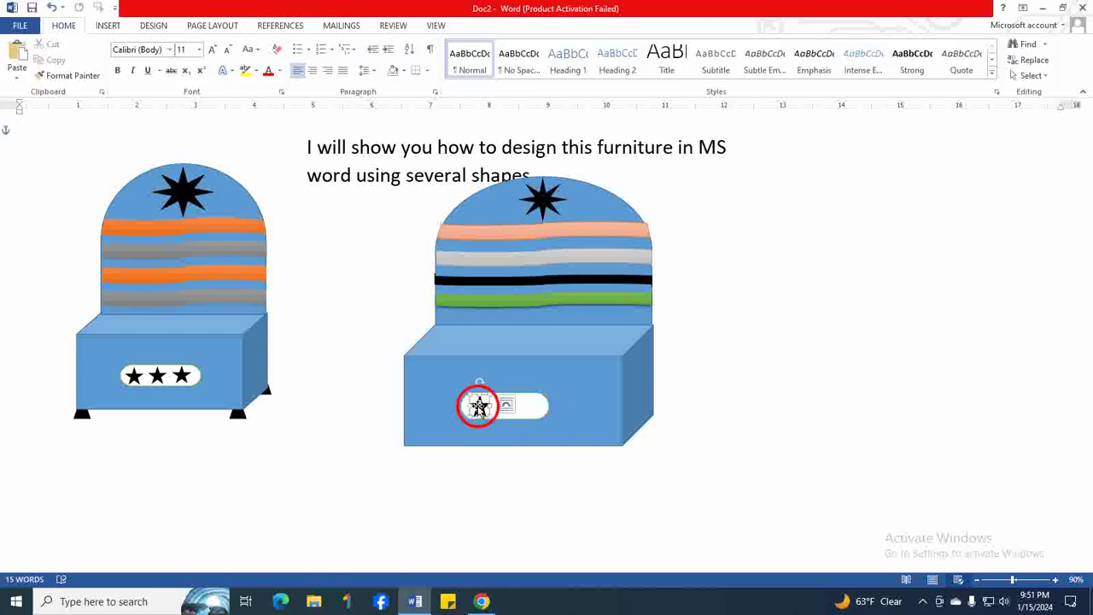
left_click(66, 27)
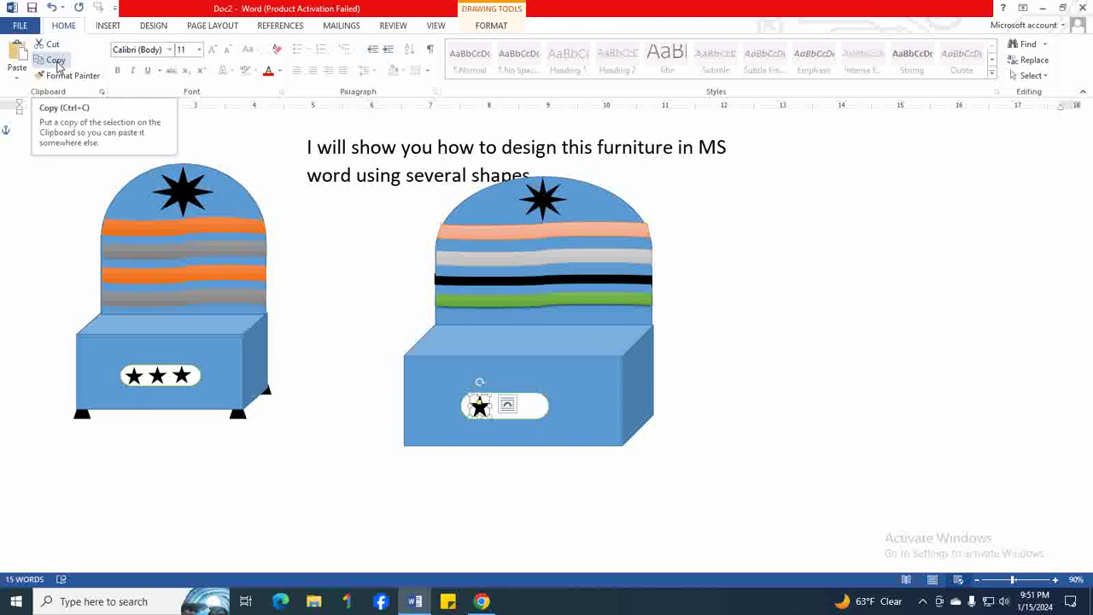
left_click(55, 60)
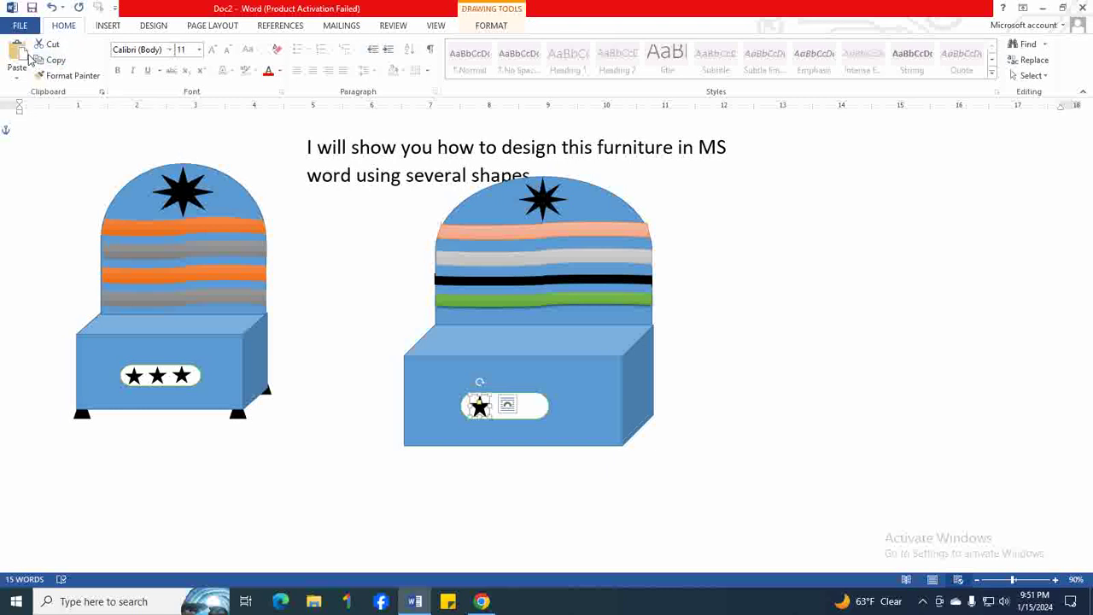
left_click(20, 51)
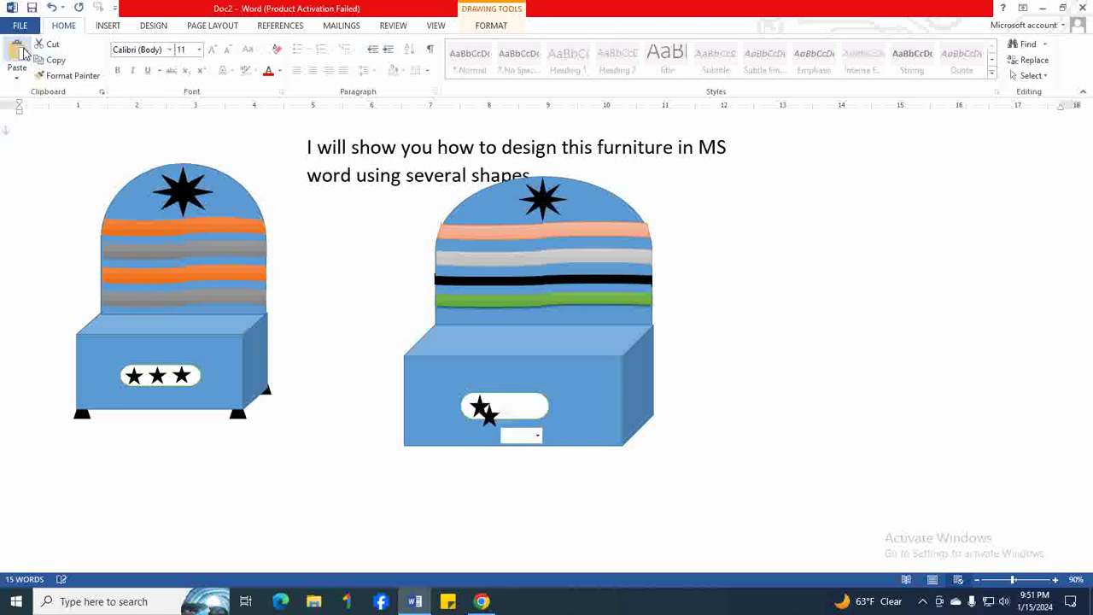
left_click(415, 459)
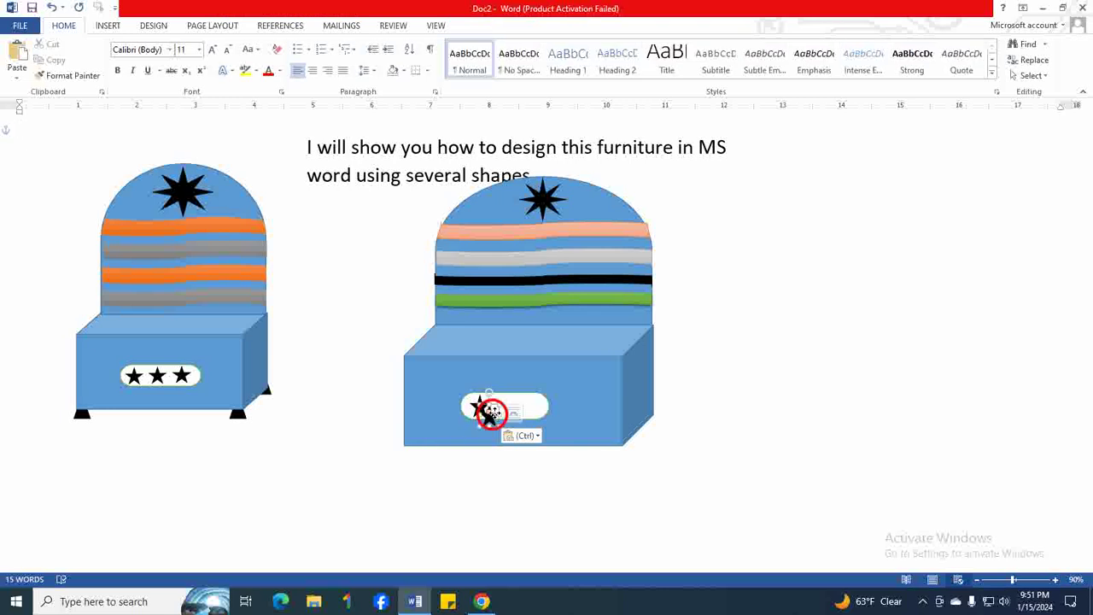
left_click_drag(487, 415, 506, 408)
left_click(564, 432)
left_click(654, 442)
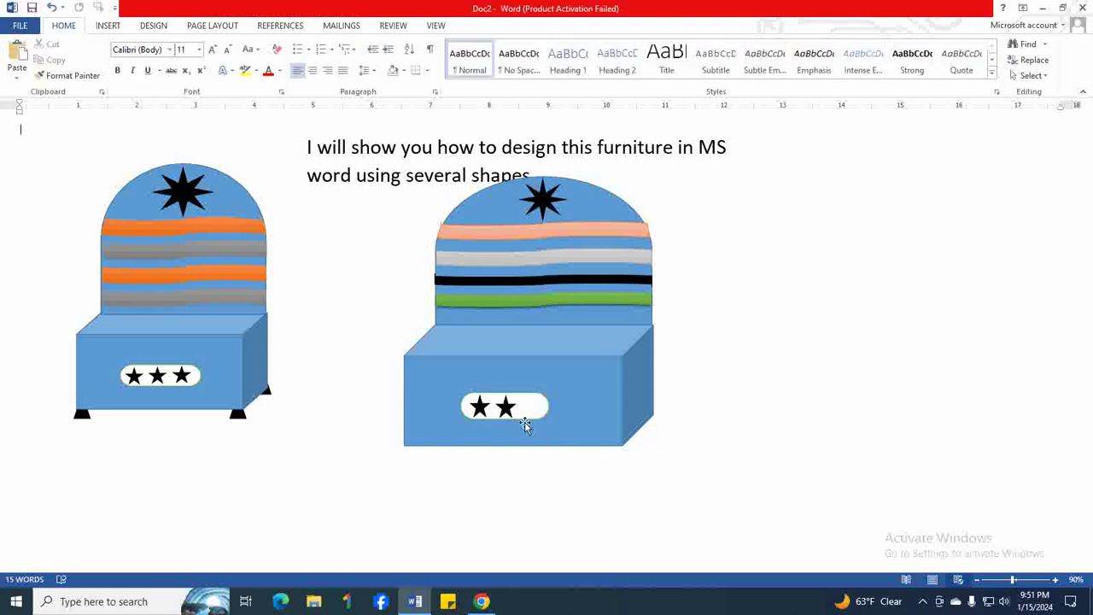
- Paste another star copy and position it as the label's third star
left_click(16, 53)
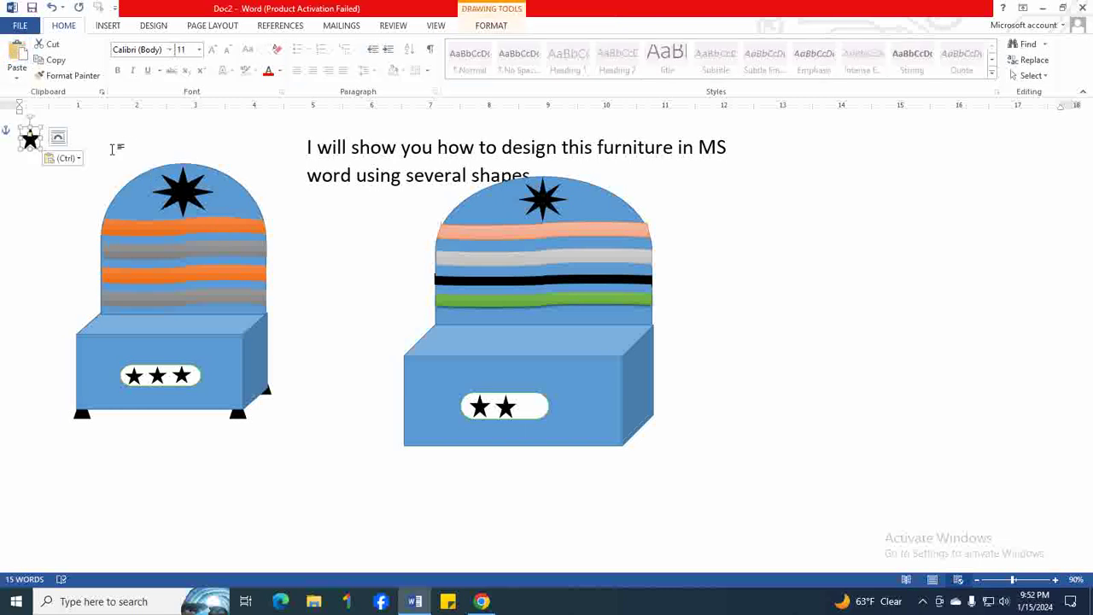
left_click(111, 150)
mouse_move(30, 139)
left_mouse_down()
mouse_move(402, 286)
mouse_move(526, 408)
left_mouse_up()
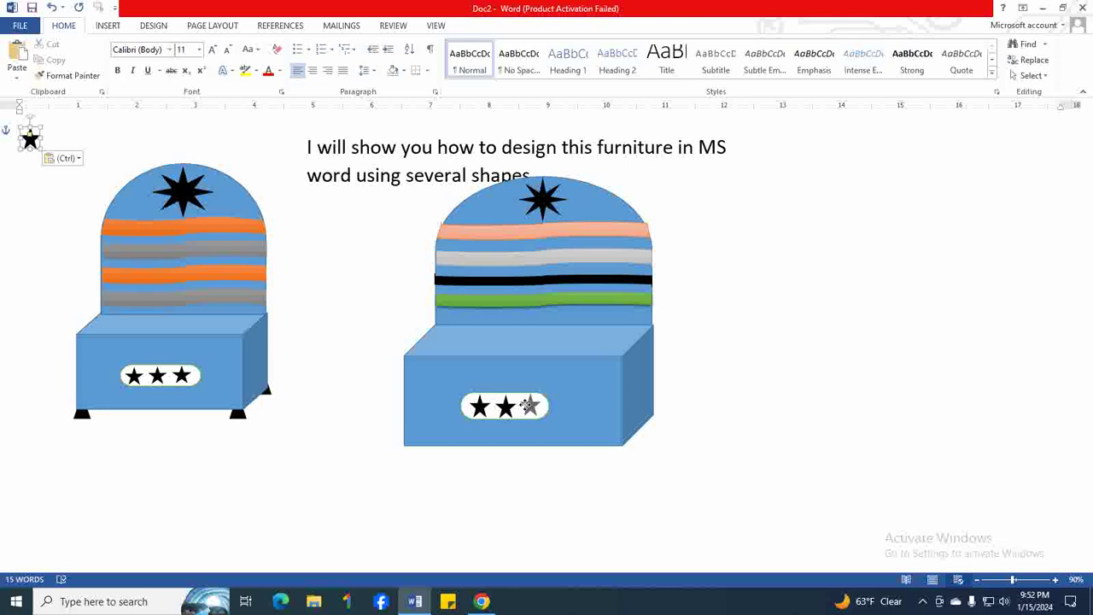
left_click_drag(526, 408, 530, 407)
left_click(699, 415)
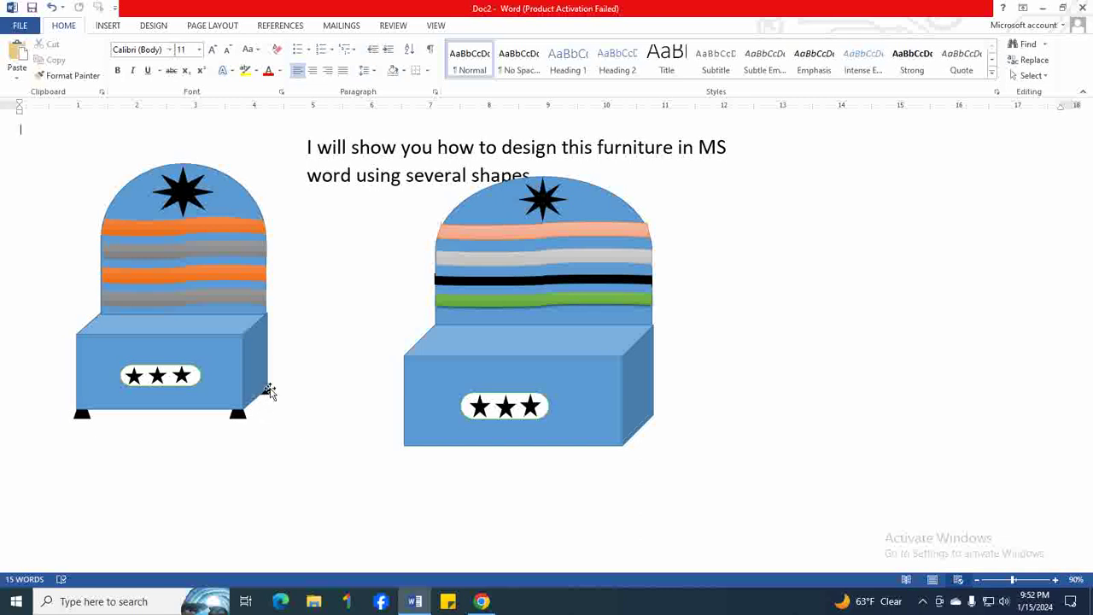
- Draw a small flowchart triangle, style it black, and move it to the seat's bottom-left corner
left_click(108, 27)
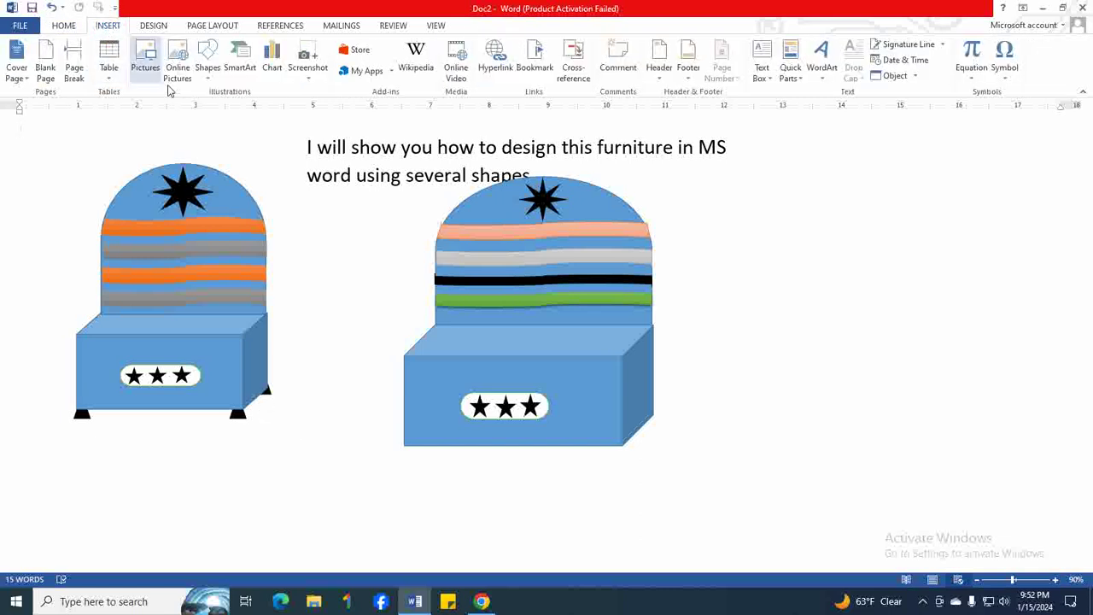
left_click(206, 79)
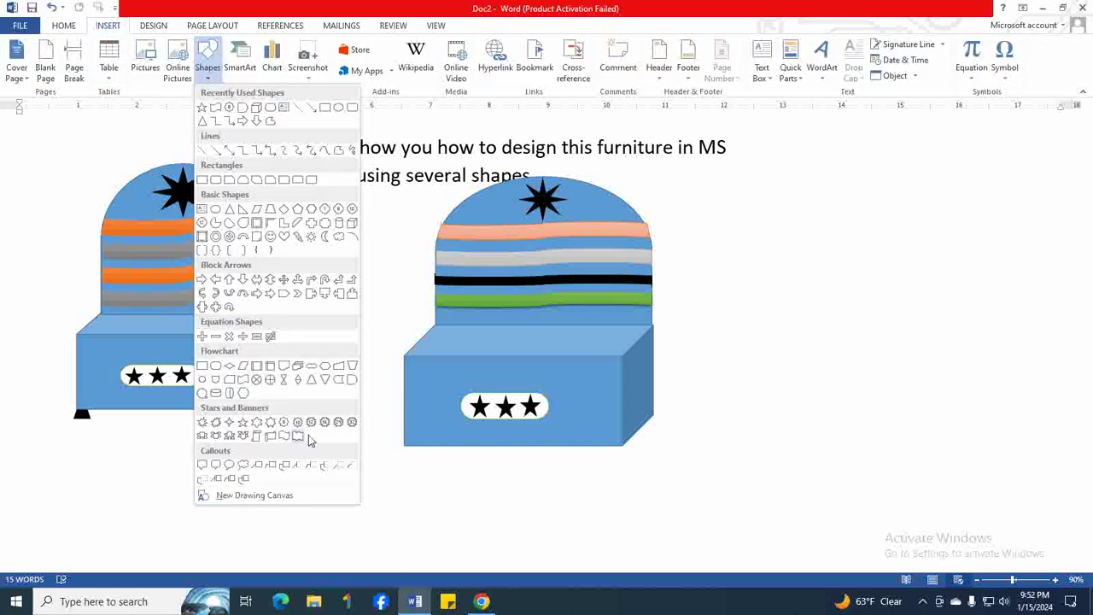
left_click(312, 386)
mouse_move(403, 466)
left_mouse_down()
mouse_move(420, 502)
mouse_move(431, 493)
left_mouse_up()
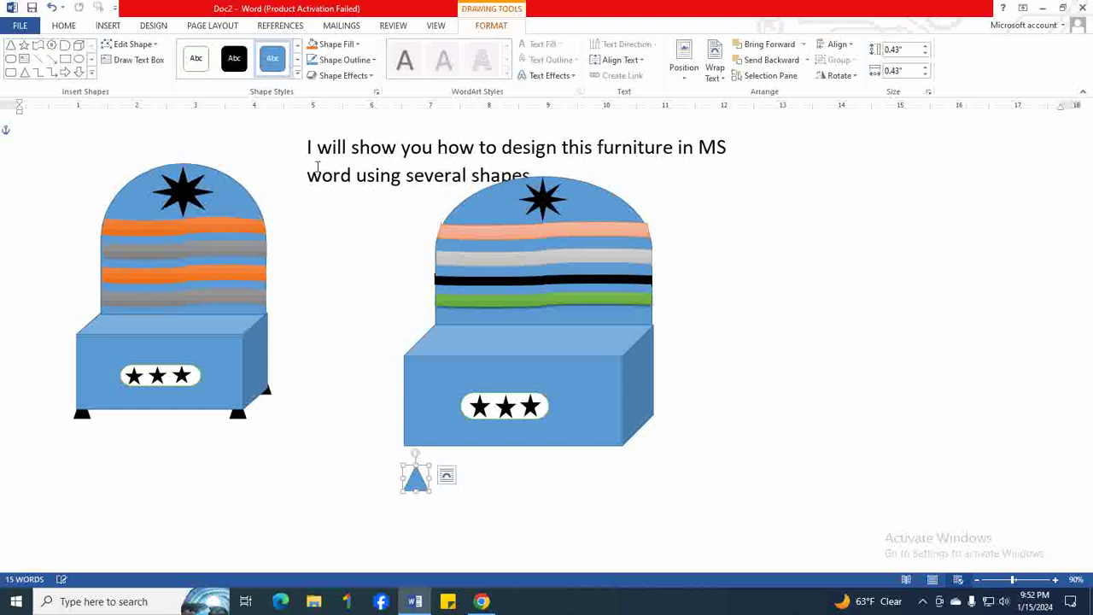
left_click(234, 58)
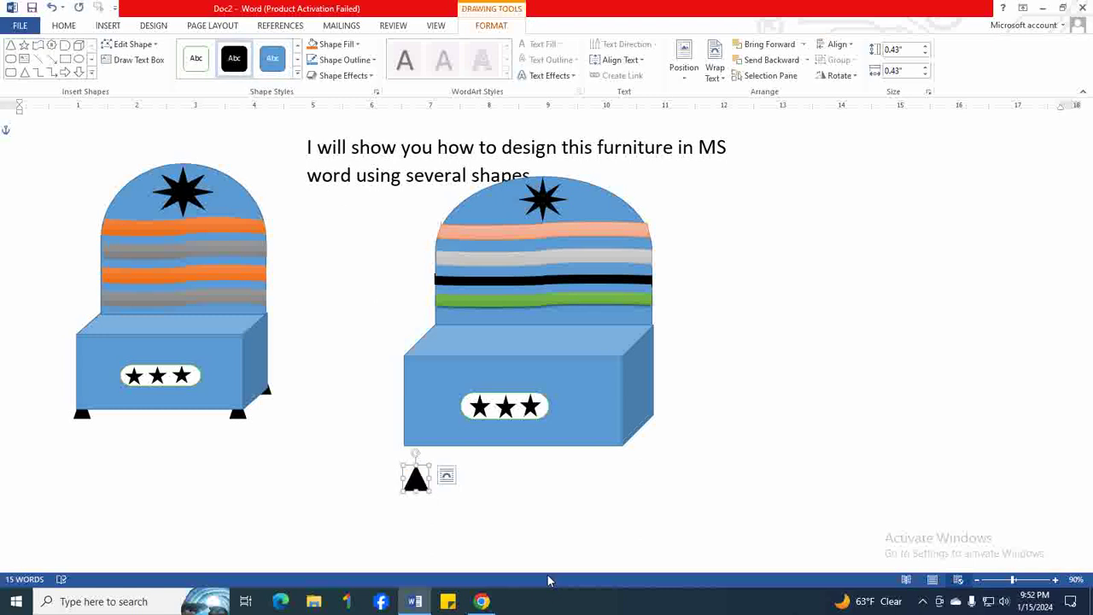
left_click_drag(415, 469, 410, 447)
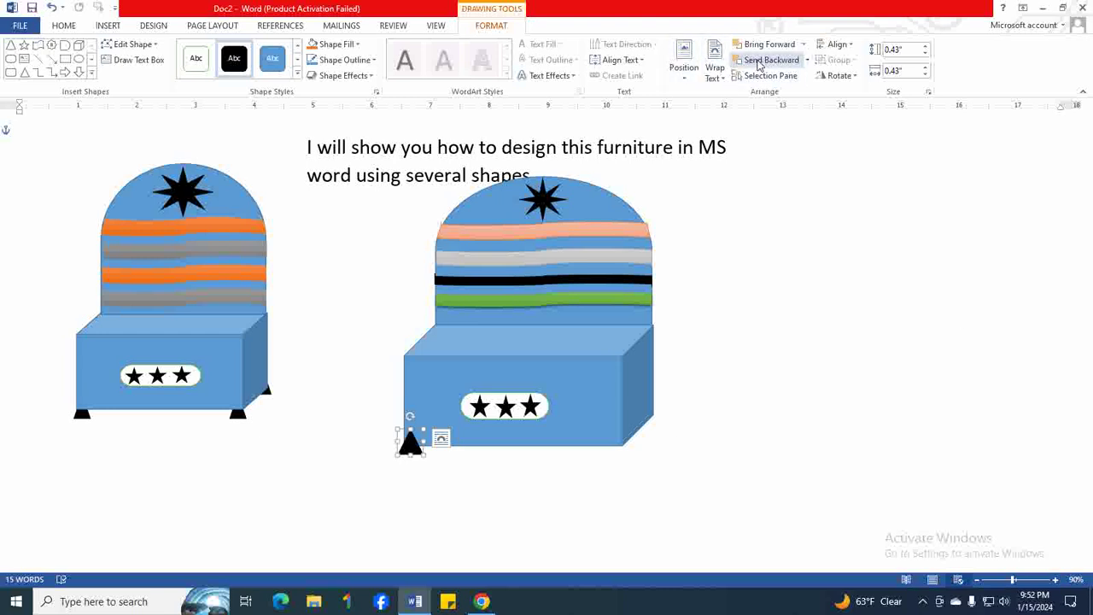
- Send the bottom-left triangle leg behind the seat
left_click(809, 64)
left_click(782, 93)
left_click(756, 415)
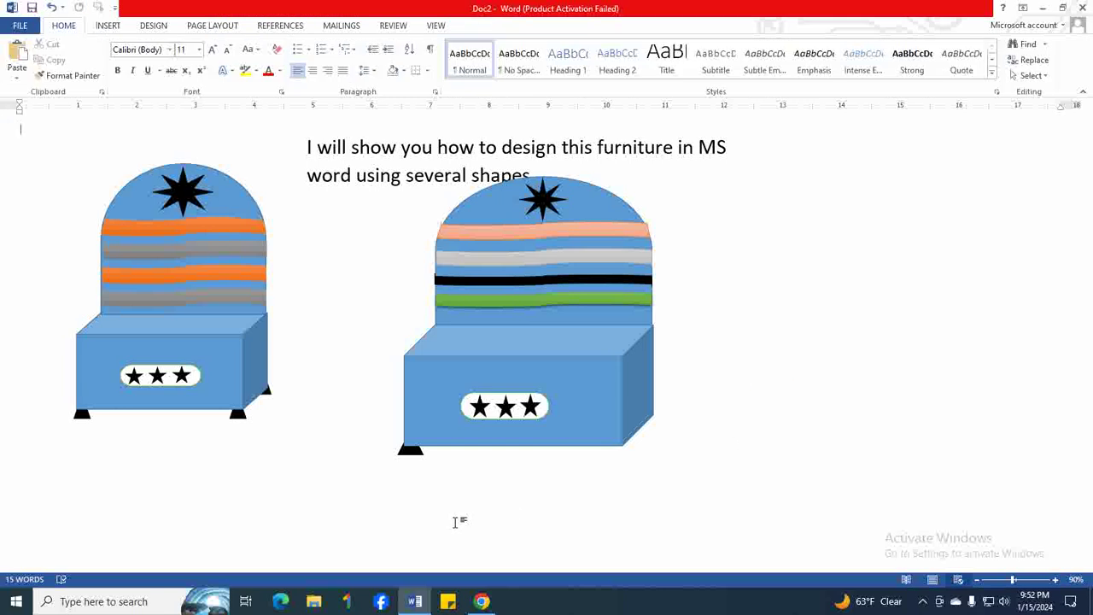
- Copy the leg and place the pasted copy at the seat's bottom-right corner
left_click(410, 449)
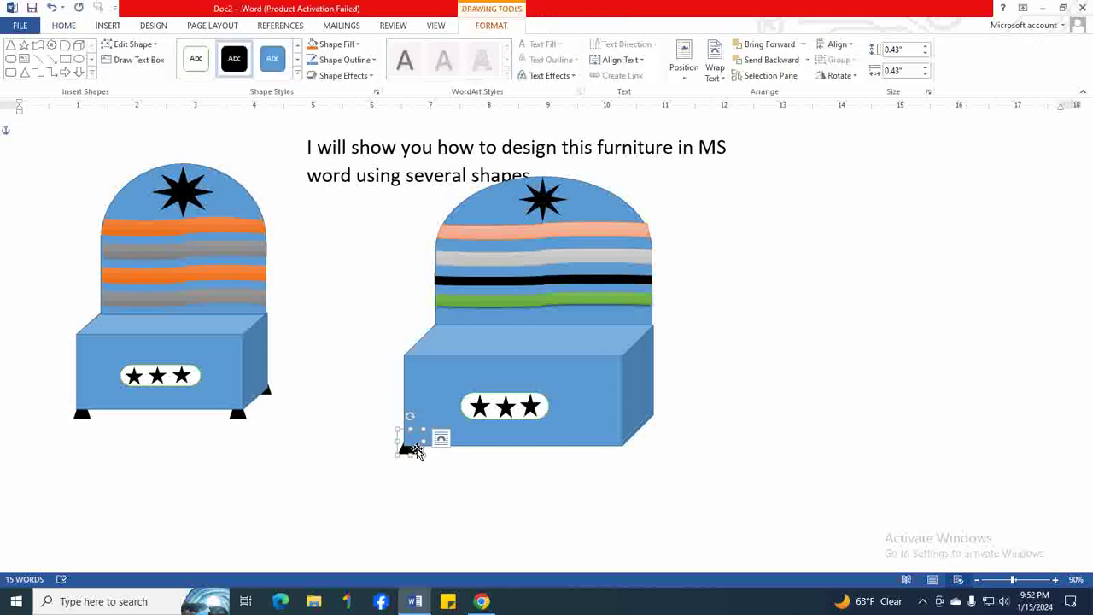
left_click(63, 25)
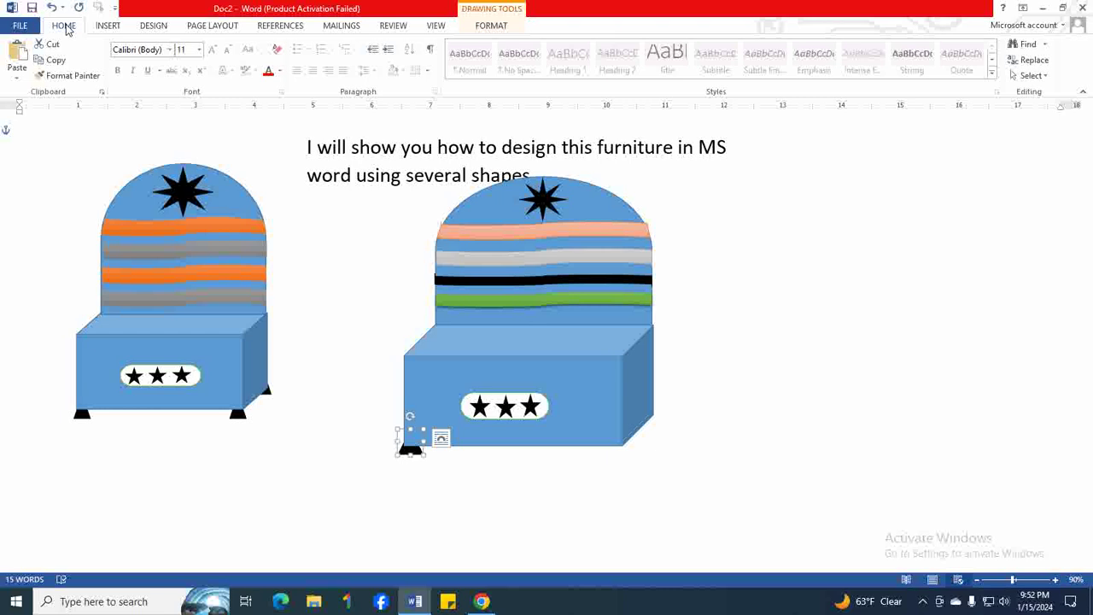
left_click(53, 62)
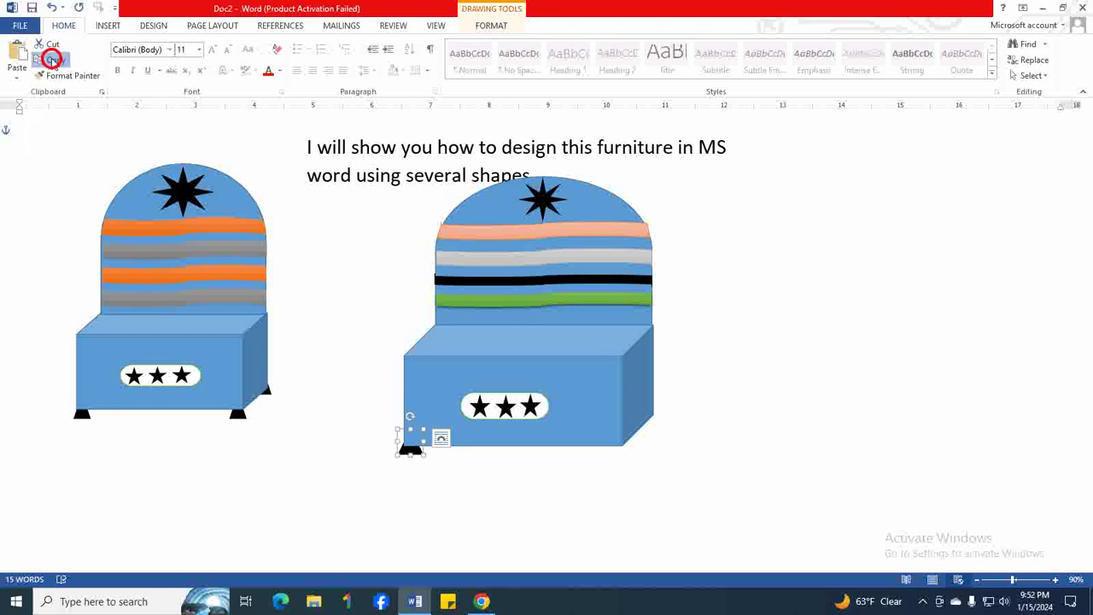
left_click(20, 53)
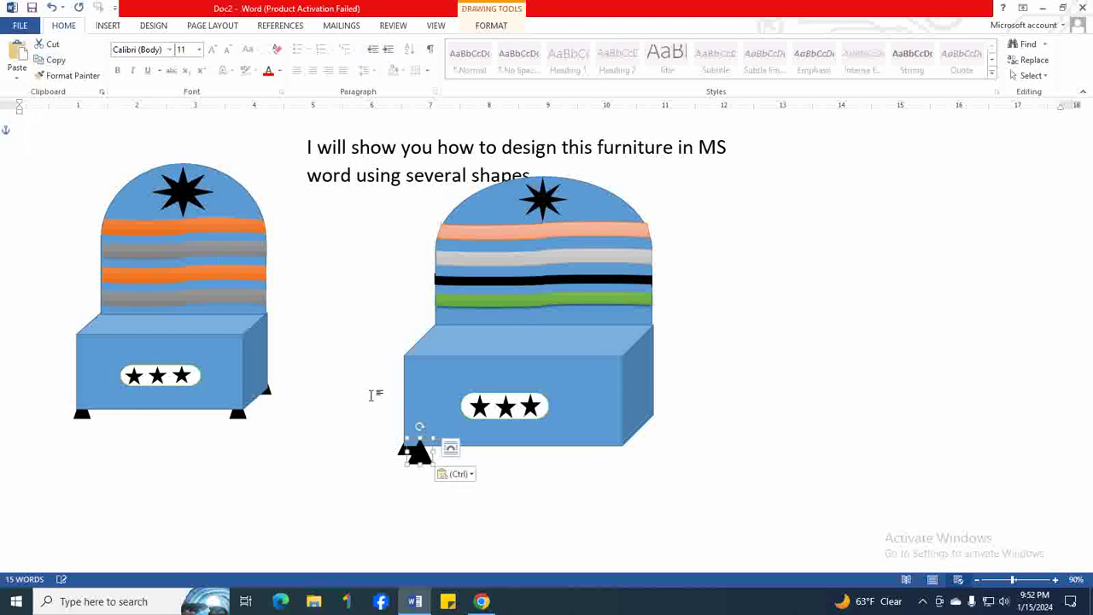
left_click_drag(416, 453, 618, 446)
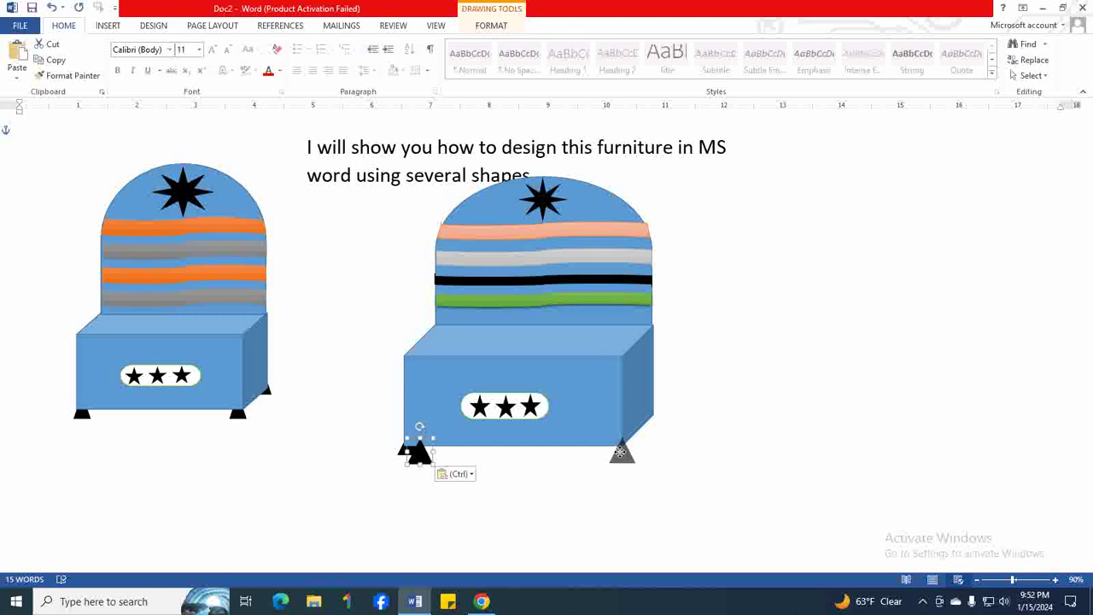
left_click_drag(618, 446, 620, 443)
left_click(698, 462)
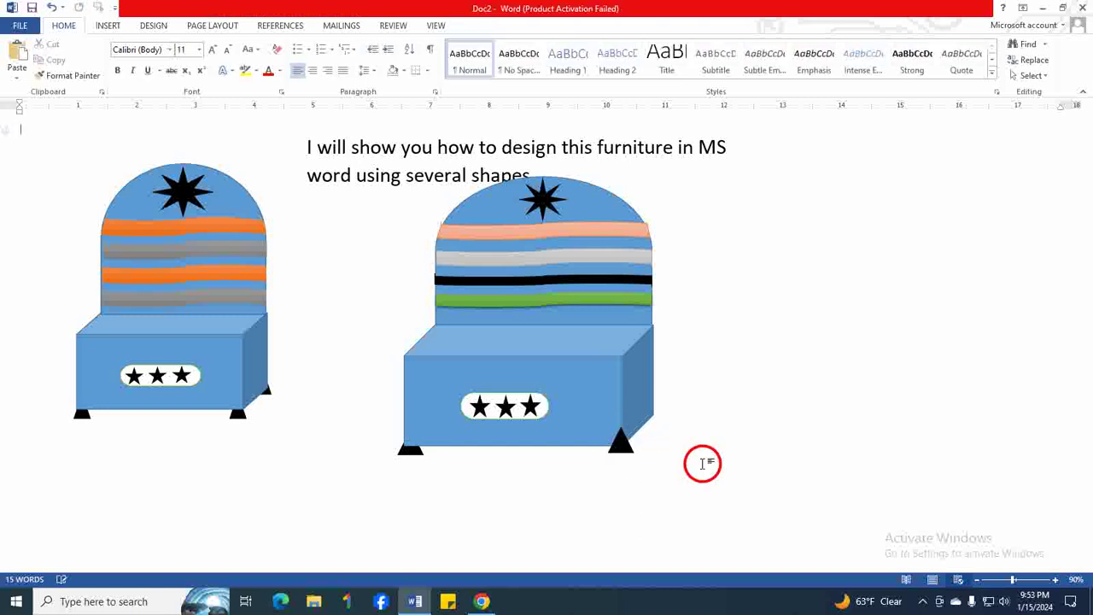
- Send the bottom-right leg to the back, behind the seat
left_click(620, 441)
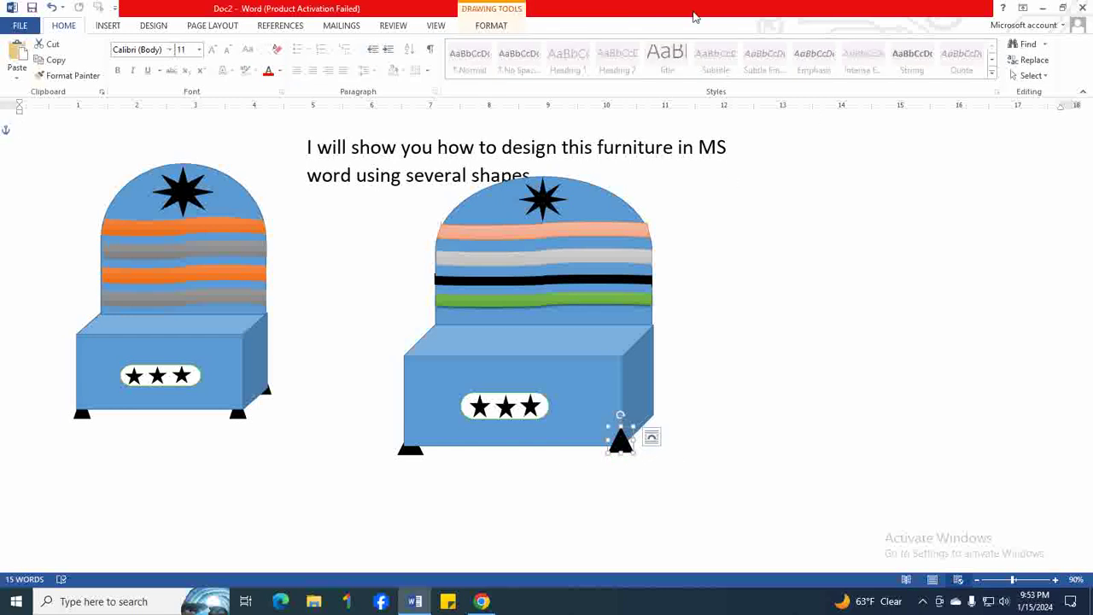
left_click(487, 26)
left_click(807, 62)
left_click(798, 94)
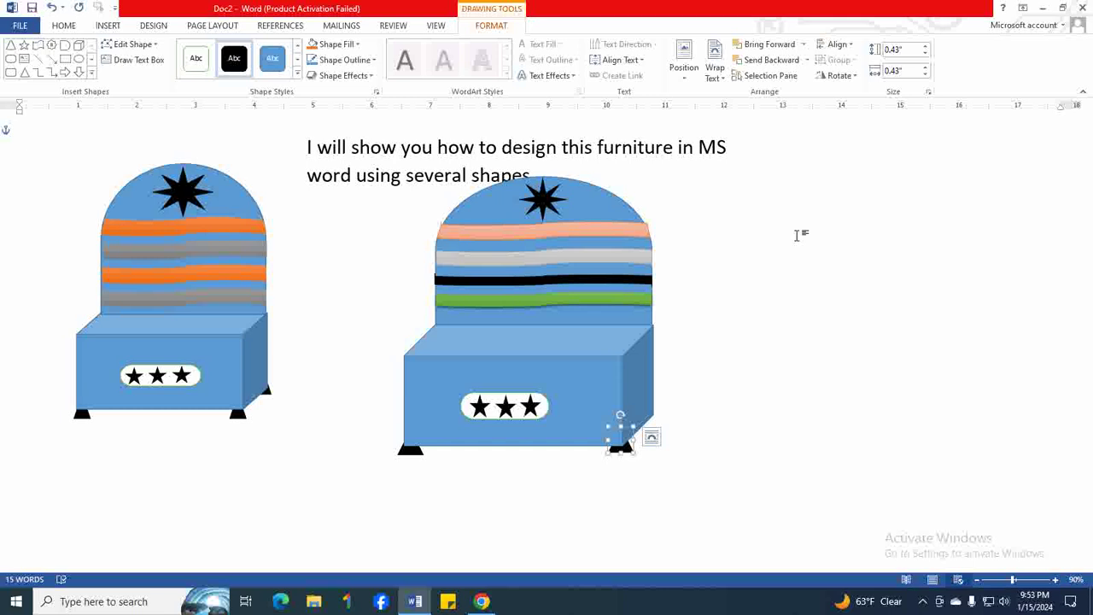
left_click(787, 372)
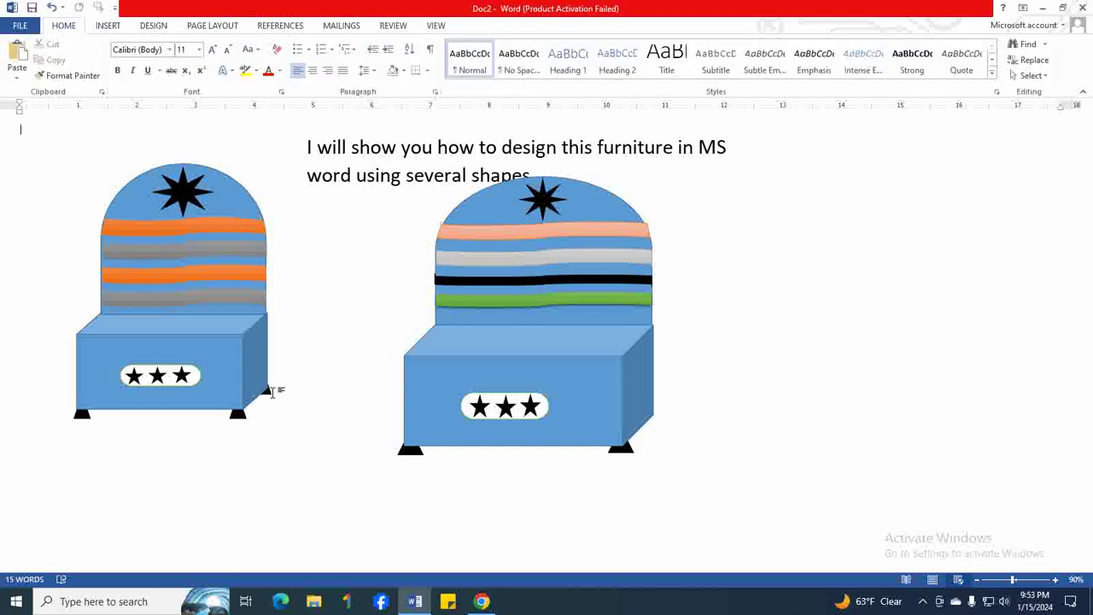
- Copy the bottom-right leg and move the pasted third leg to the seat's back-right corner
left_click(619, 447)
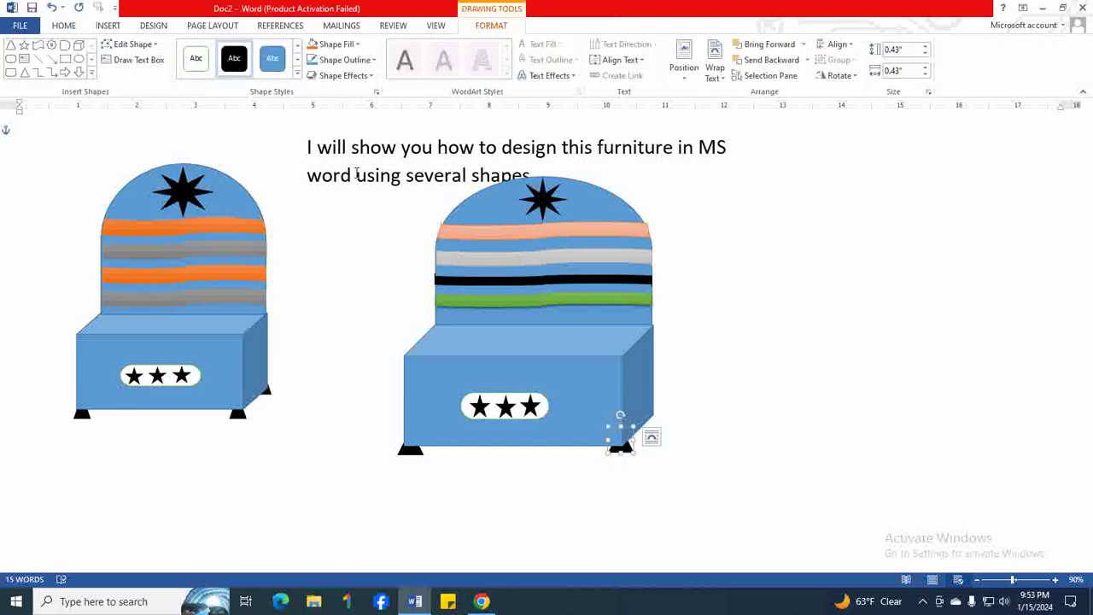
left_click(69, 28)
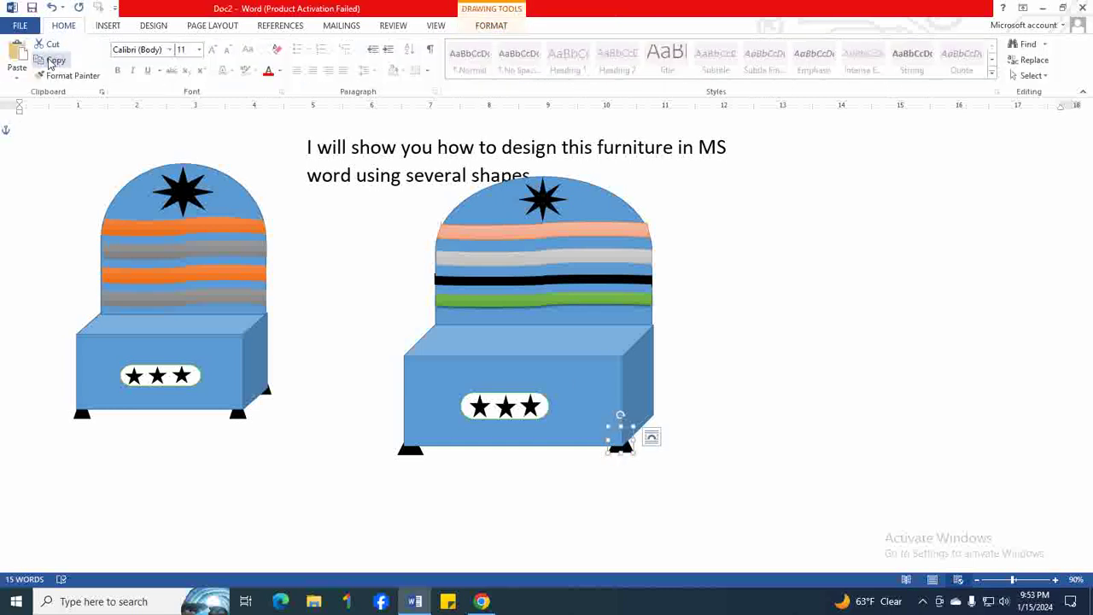
left_click(55, 60)
left_click(17, 56)
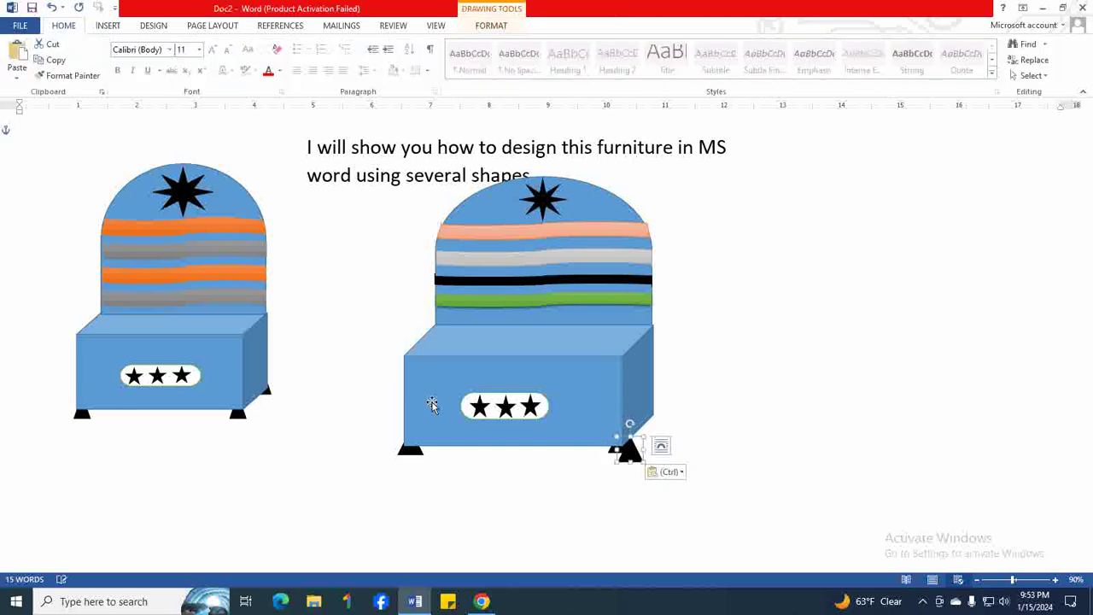
left_click_drag(626, 450, 649, 415)
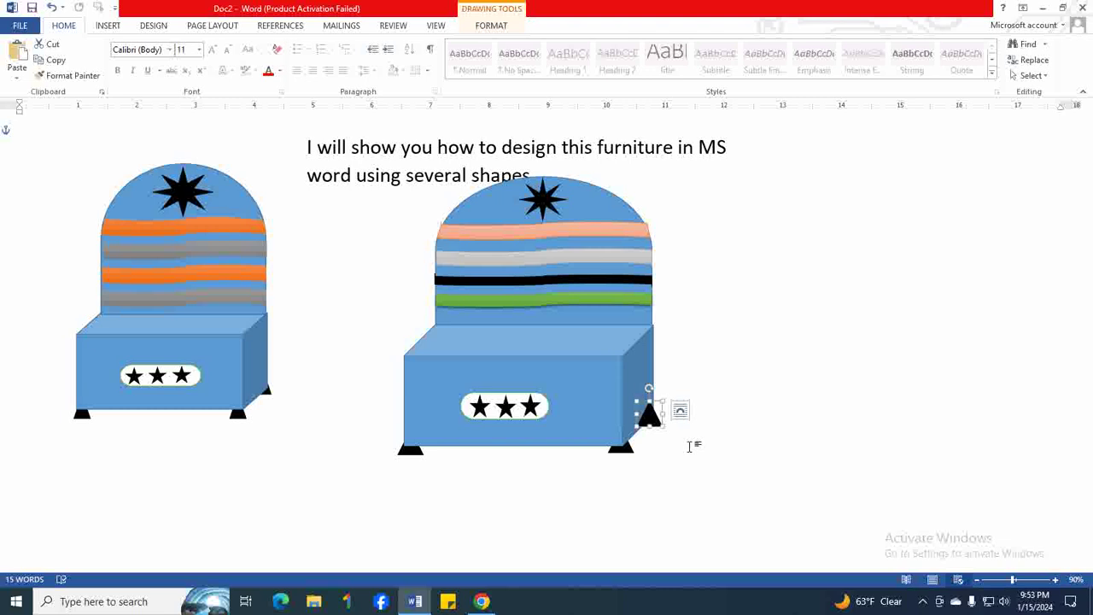
- Send the back-right leg to the back, behind the seat
left_click(494, 26)
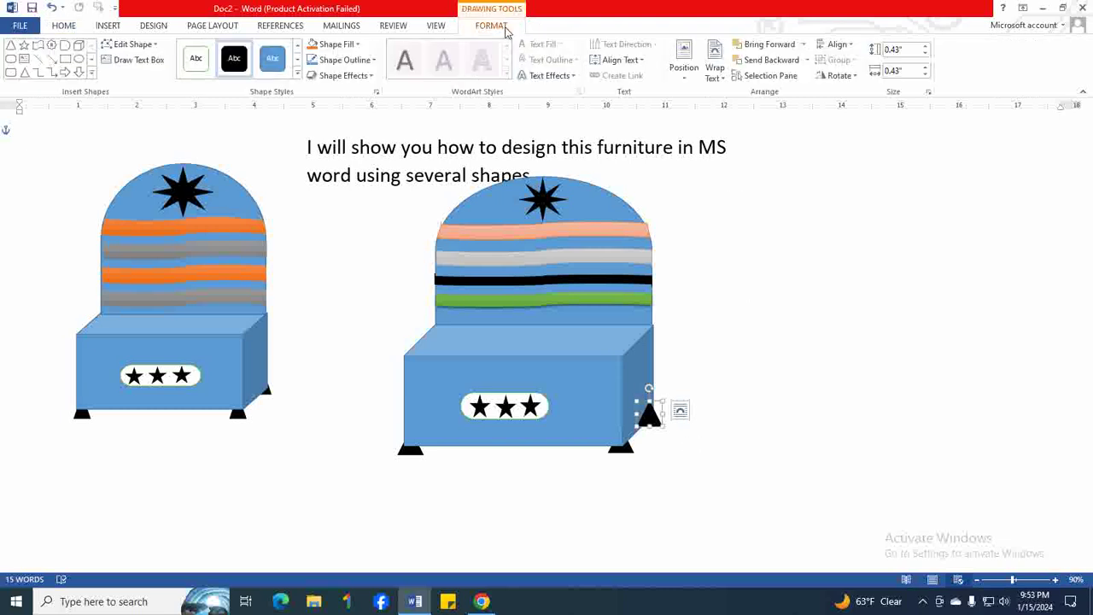
left_click(807, 60)
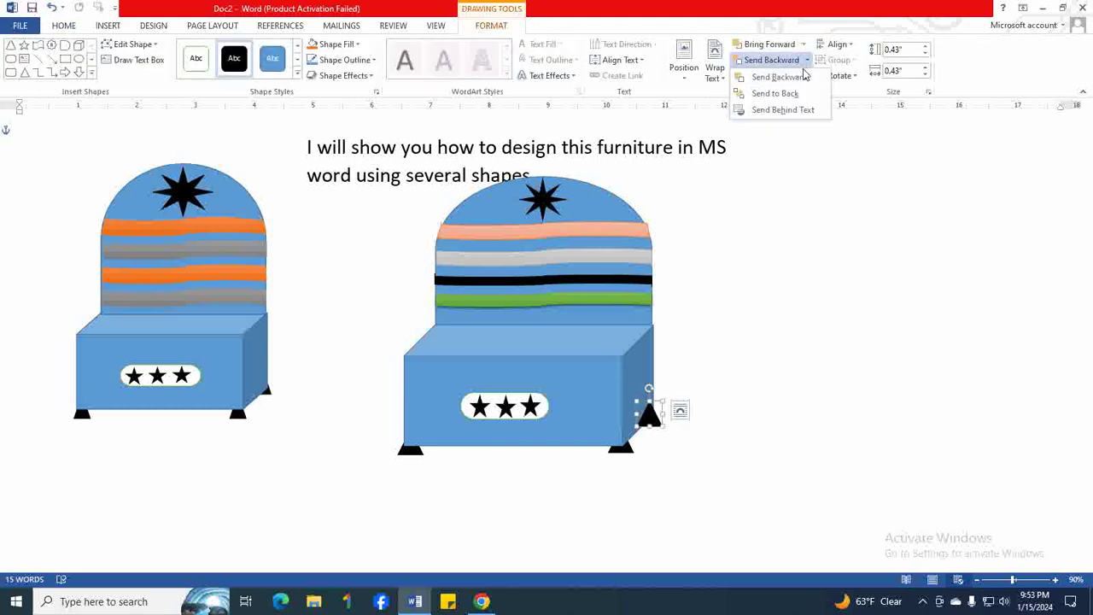
left_click(784, 92)
left_click(681, 410)
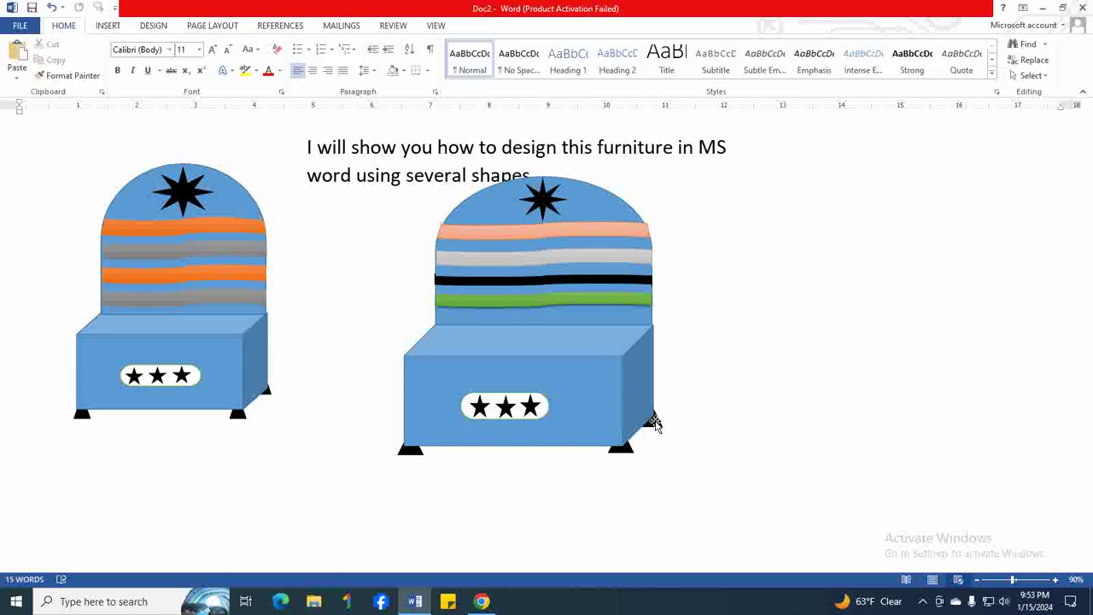
left_click(662, 423)
left_click(694, 408)
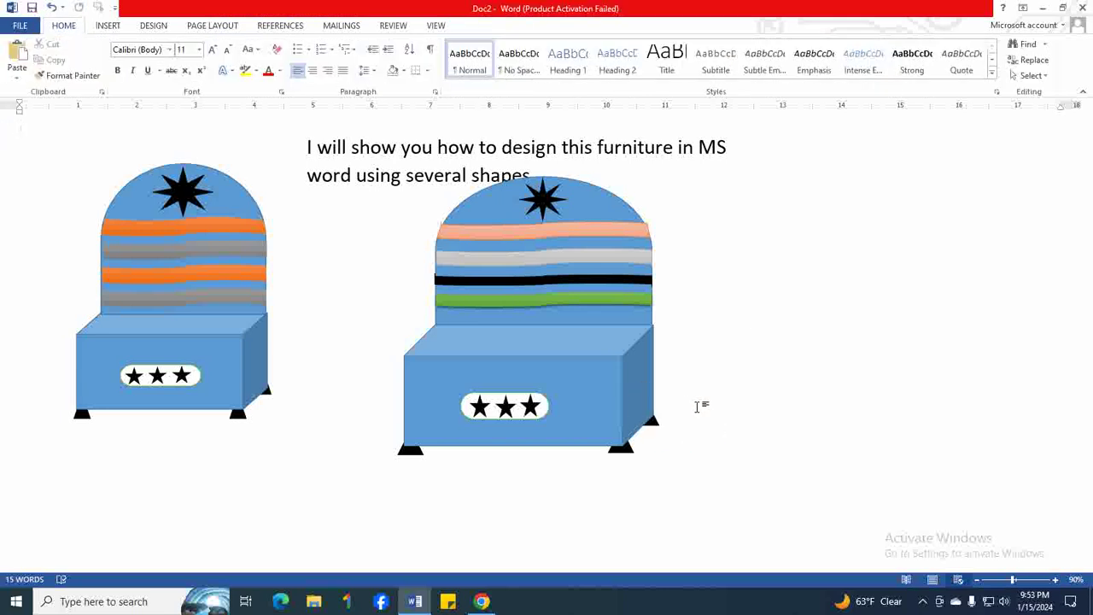